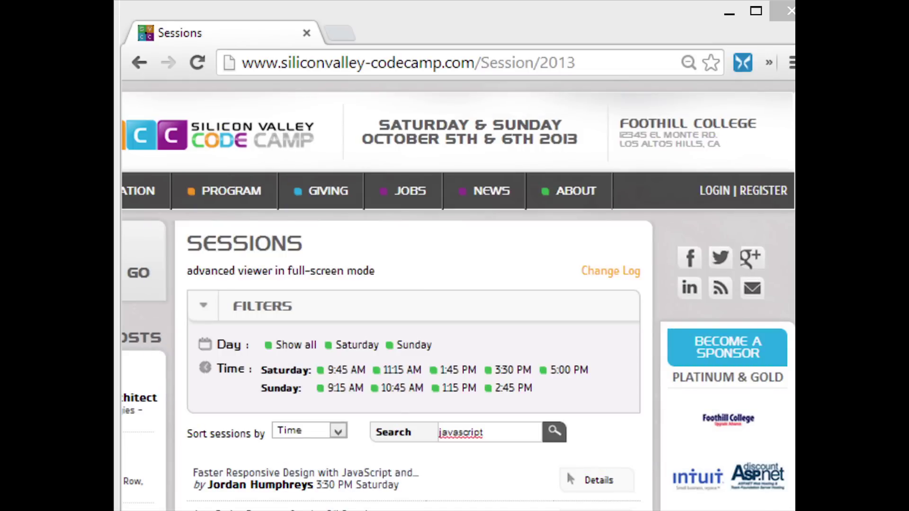
Show the five sessions matching the 'javascript' search and scroll back to the top of the list.
mouse_move(243, 198)
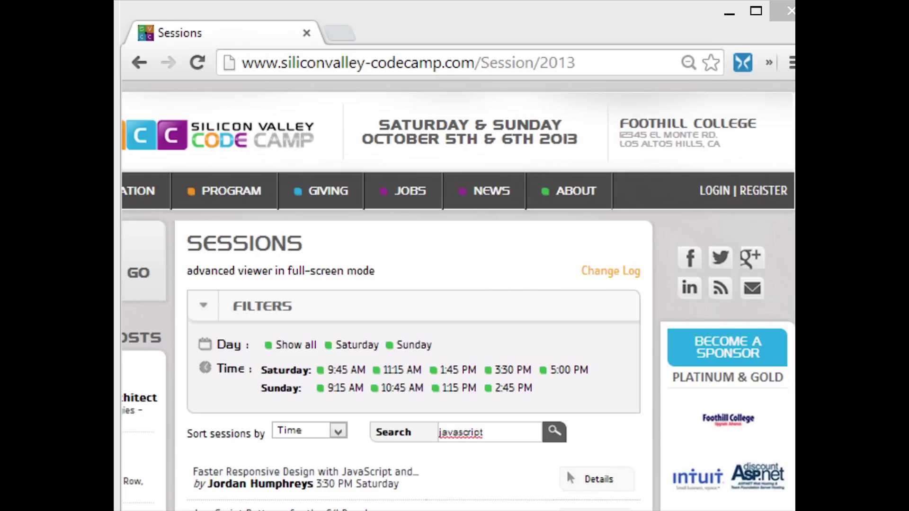
left_click(488, 433)
scroll(488, 331, "down", 5)
scroll(391, 255, "up", 1)
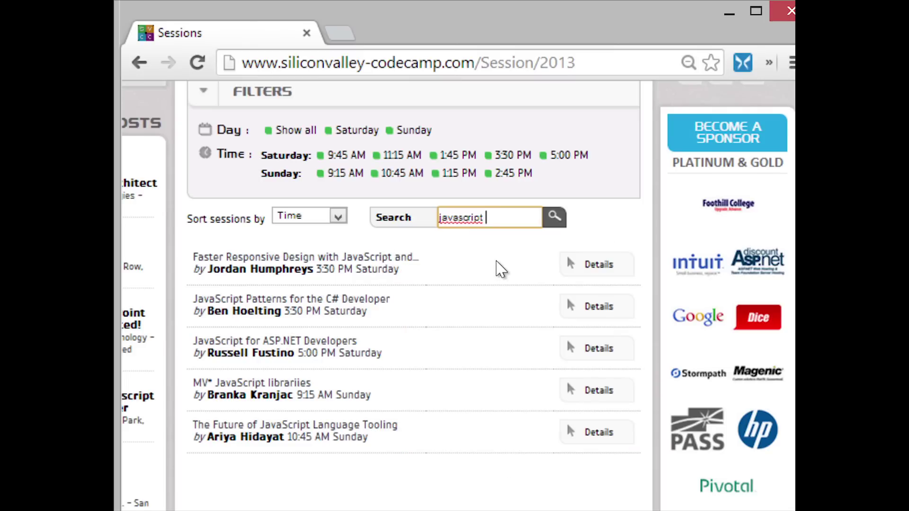
scroll(501, 291, "up", 1)
scroll(501, 291, "up", 3)
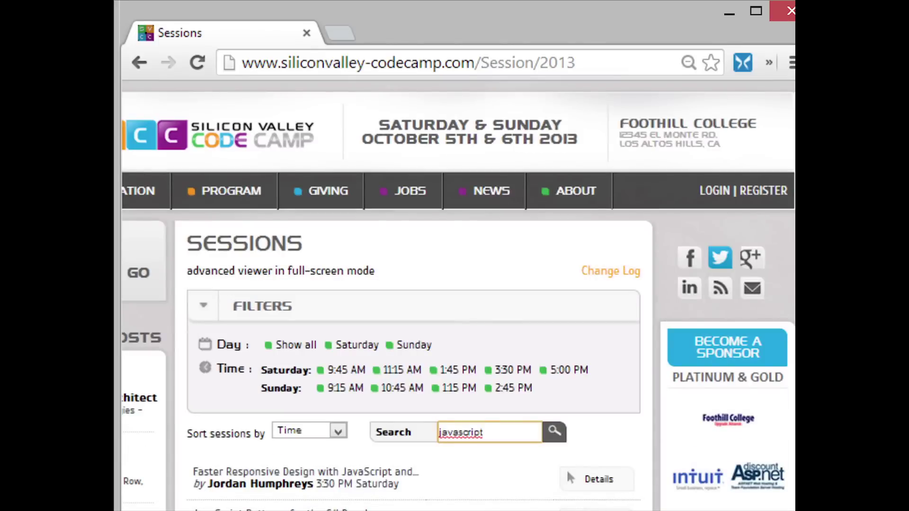
Log in with the attendee's username and password, then go to PROGRAM > Sessions.
left_click(714, 191)
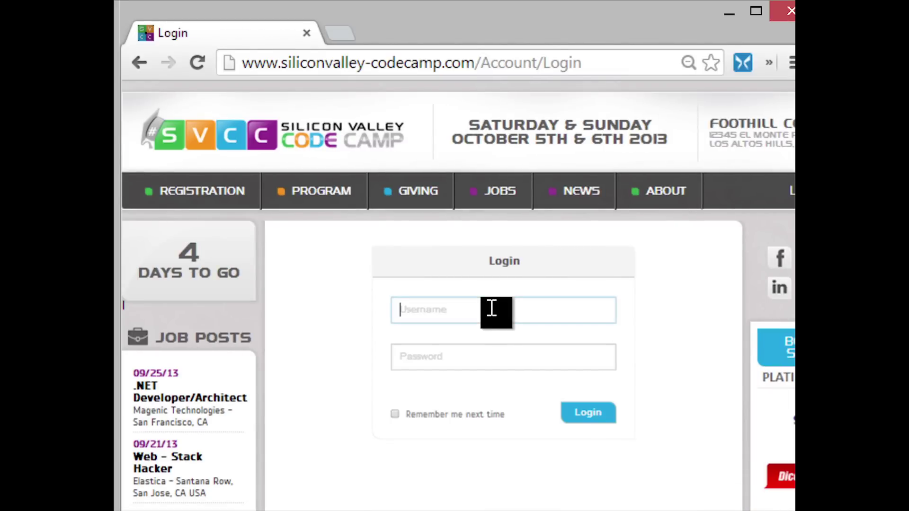
type("test55")
key("Tab")
type("******")
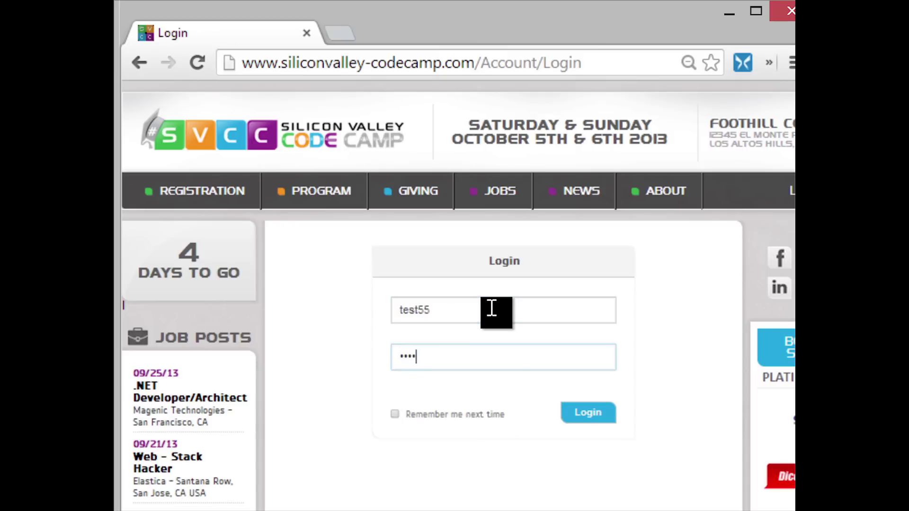
left_click(587, 408)
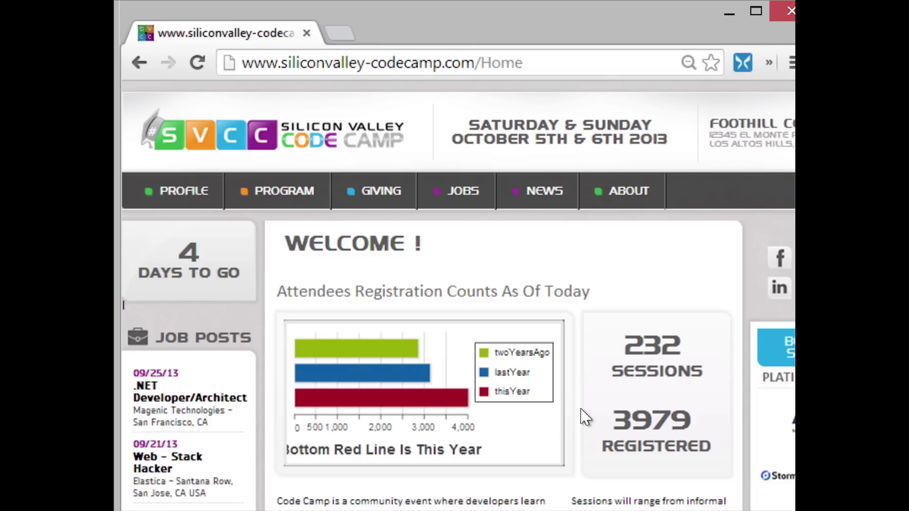
mouse_move(272, 194)
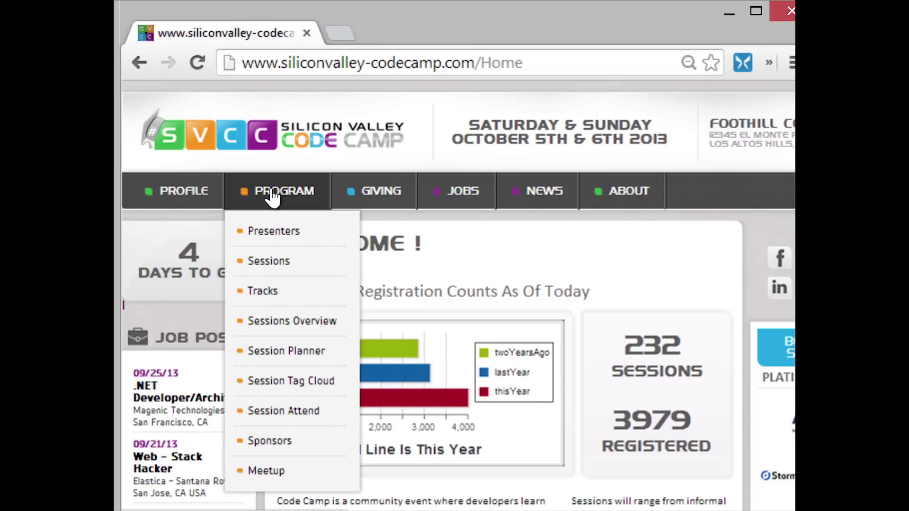
left_click(271, 265)
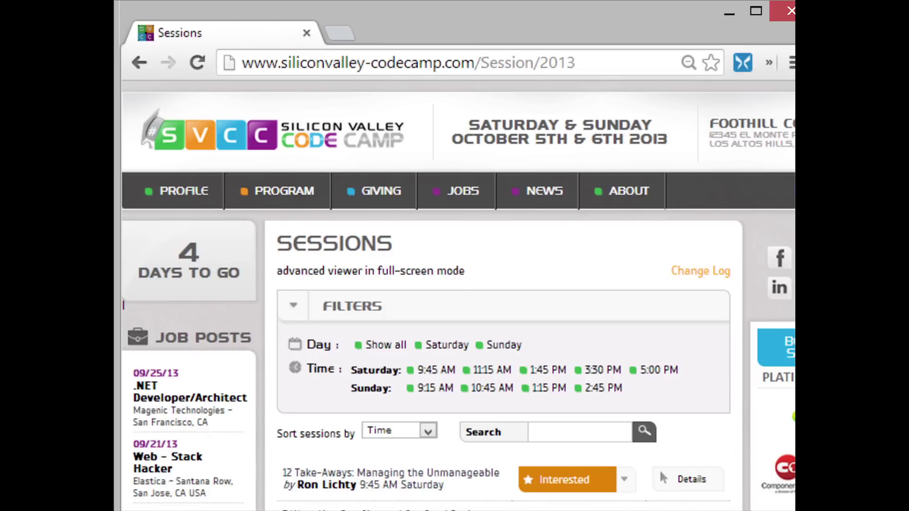
Cycle 12 Take-Aways through Attending, Not Interested and Interested, then set it to Interested from its dropdown.
scroll(540, 216, "down", 5)
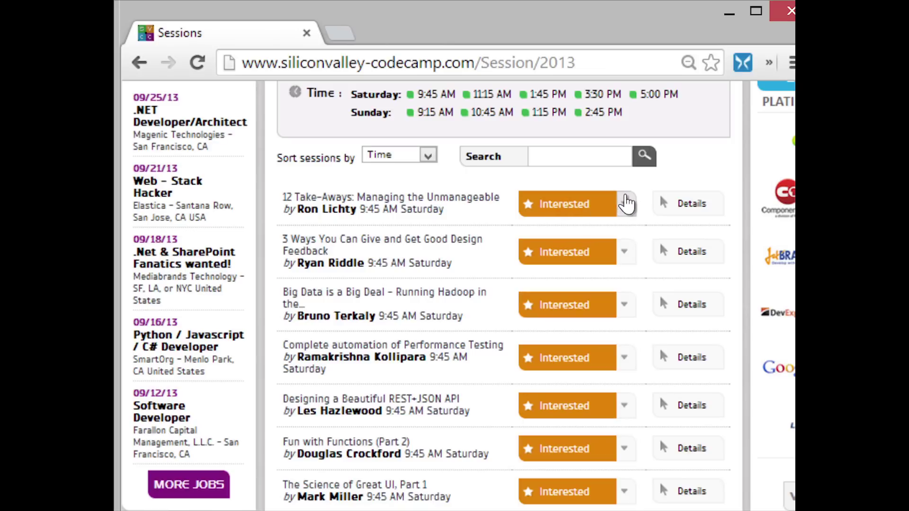
left_click(575, 208)
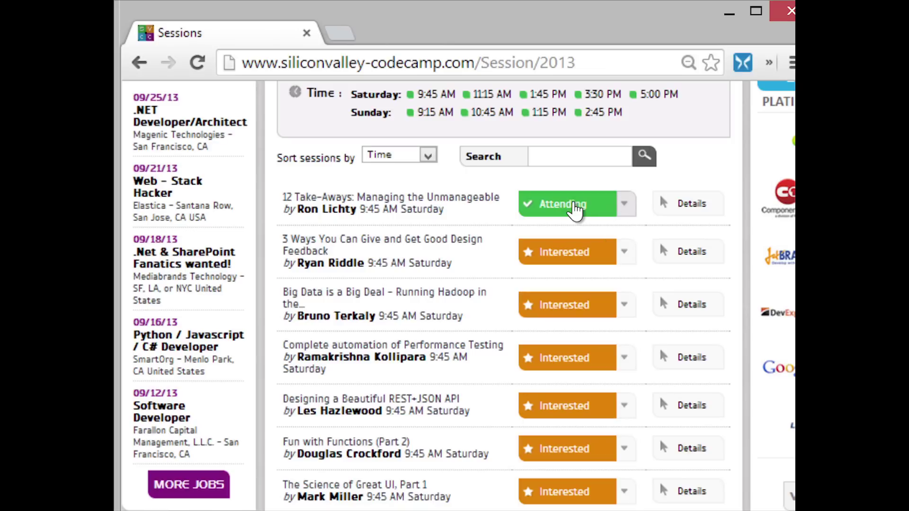
left_click(575, 209)
left_click(574, 208)
left_click(574, 209)
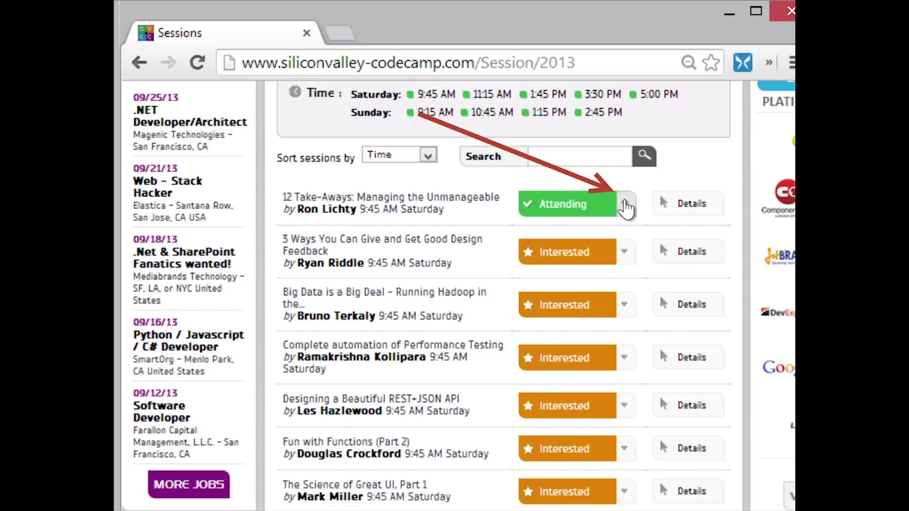
left_click(626, 207)
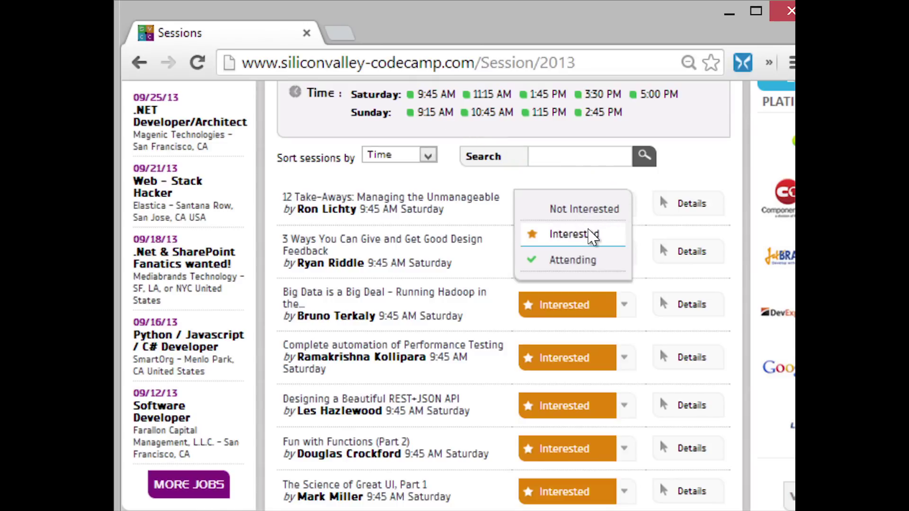
left_click(592, 237)
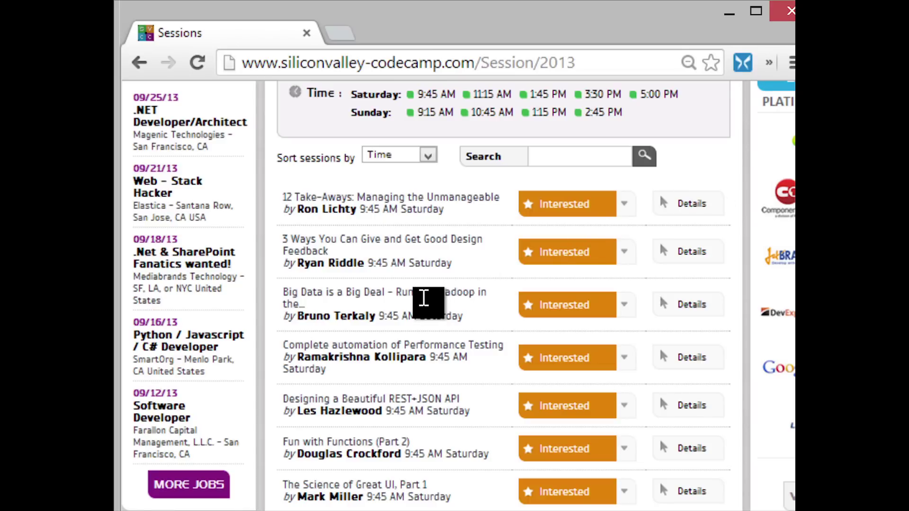
Filter to Saturday 9:45 AM sessions and mark Big Data is a Big Deal as Attending.
scroll(419, 185, "up", 1)
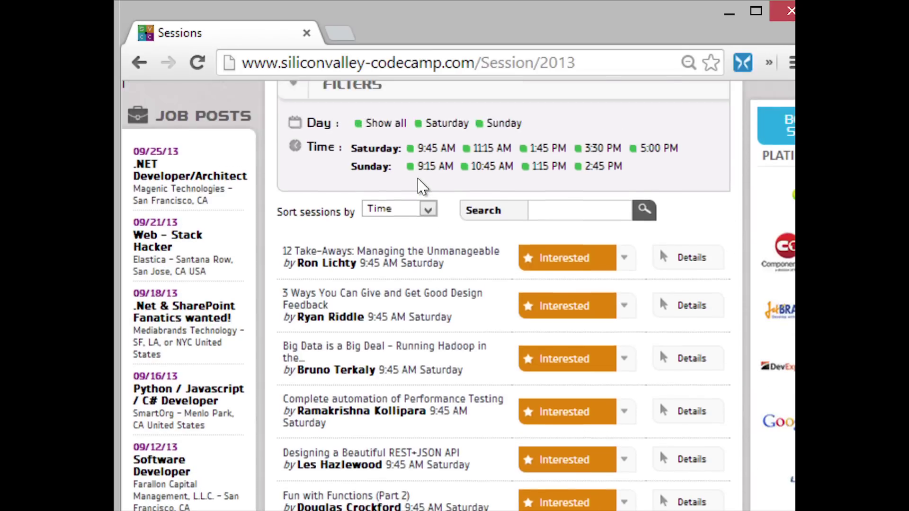
scroll(420, 184, "up", 1)
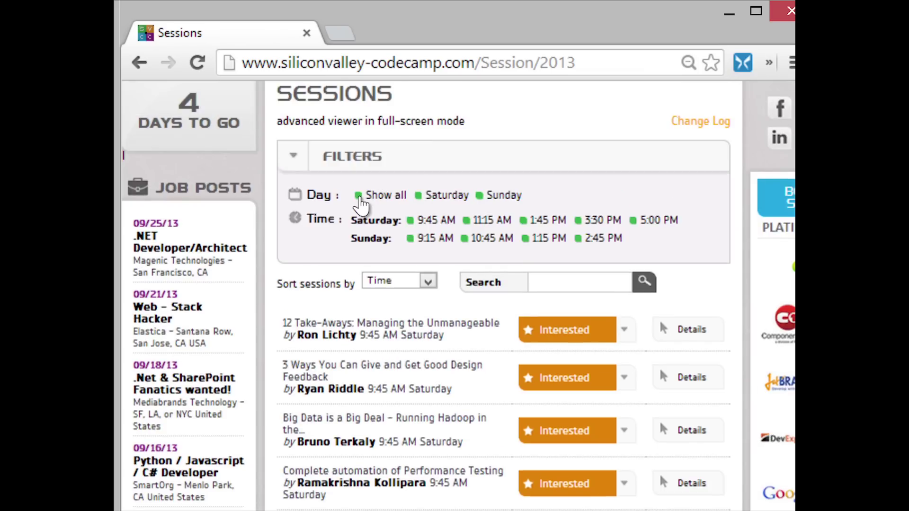
left_click(410, 220)
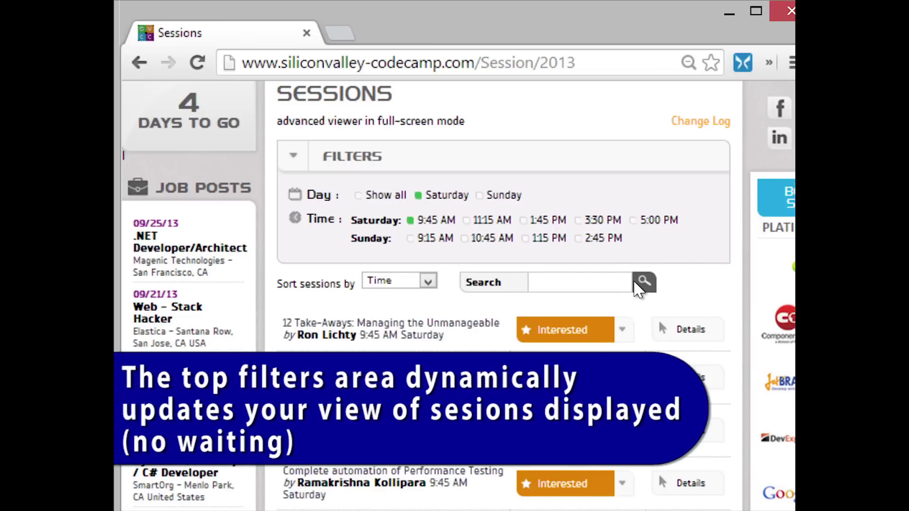
scroll(638, 288, "down", 6)
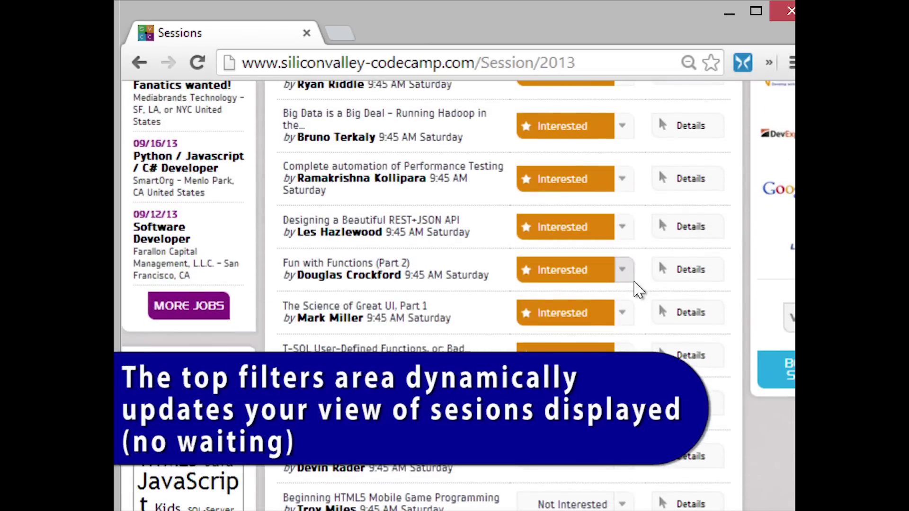
scroll(638, 289, "up", 4)
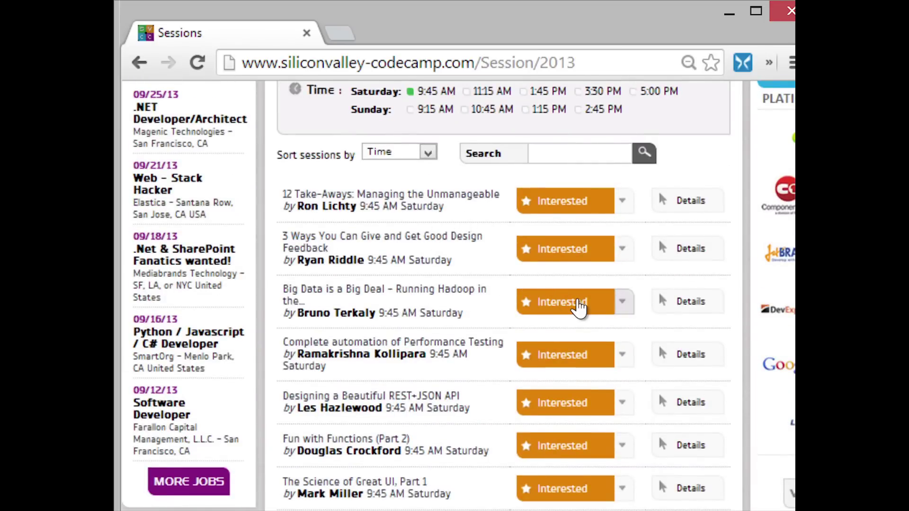
left_click(622, 301)
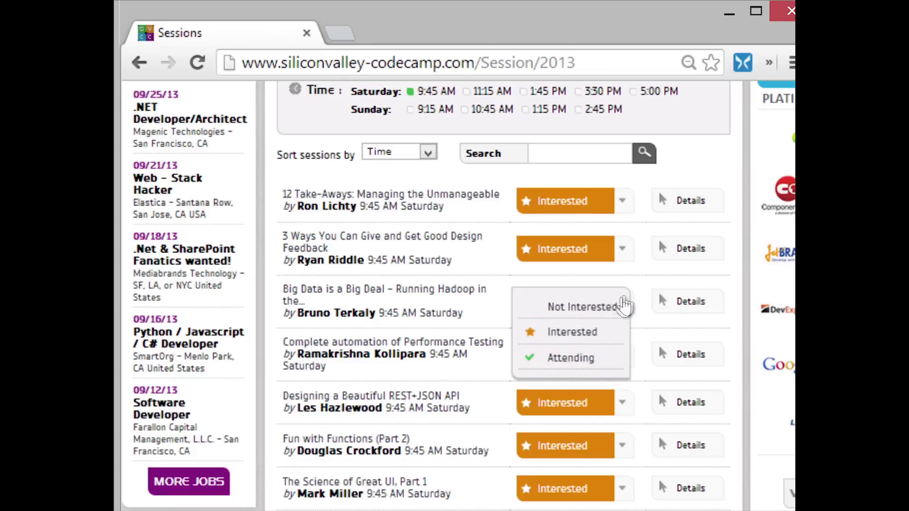
left_click(582, 364)
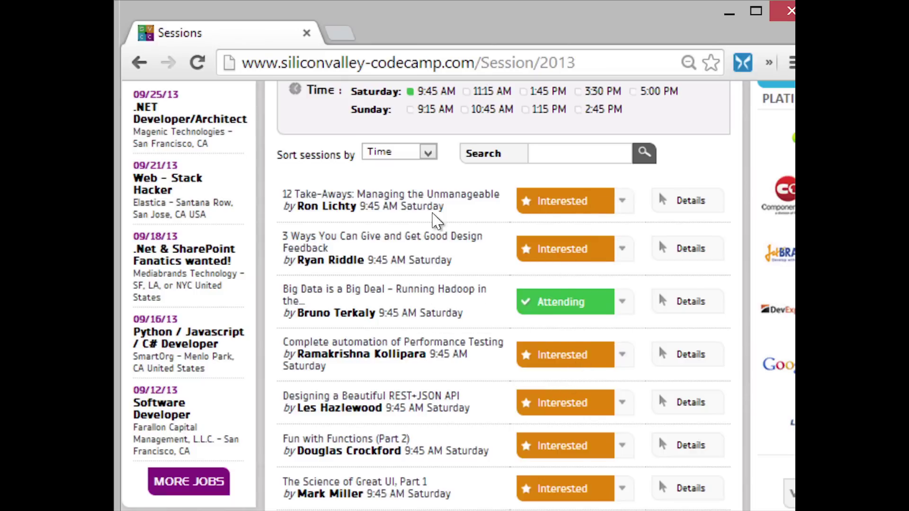
Mark 12 Take-Aways: Managing the Unmanageable as Attending instead of Big Data.
scroll(631, 154, "up", 1)
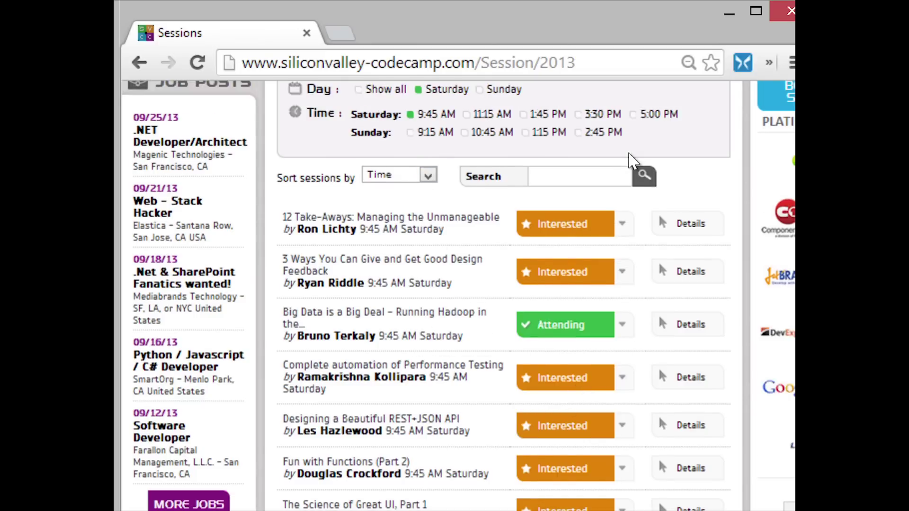
scroll(630, 155, "up", 1)
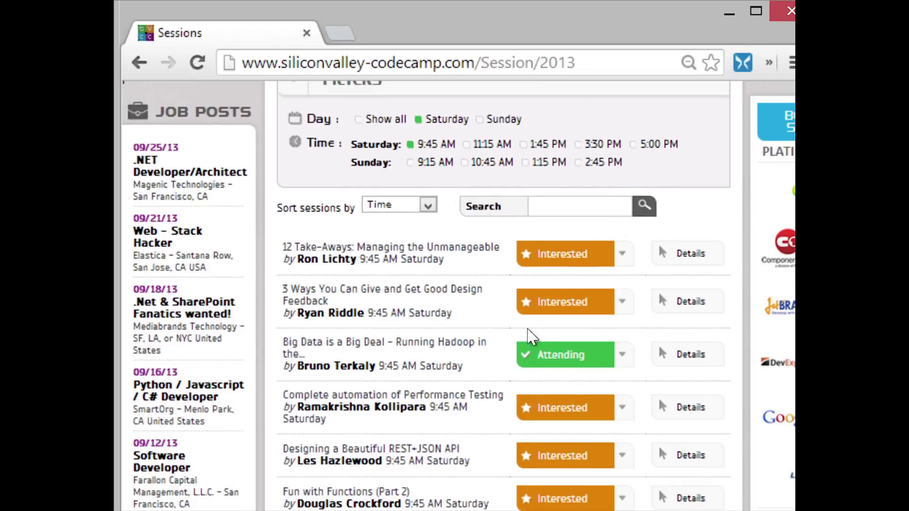
scroll(553, 366, "up", 1)
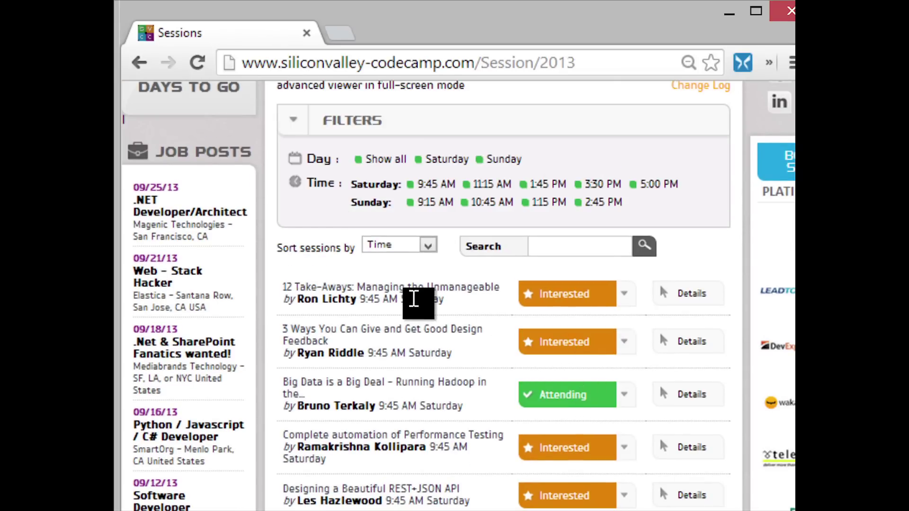
left_click(573, 296)
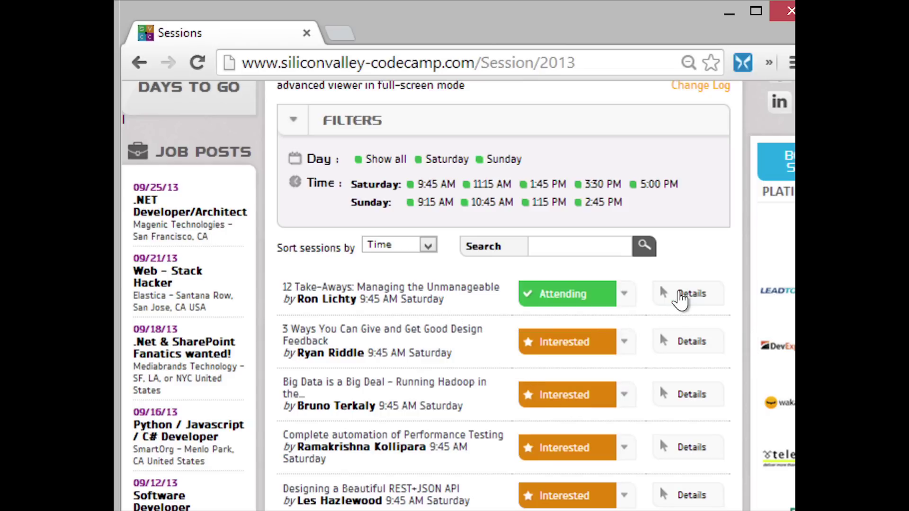
Try the search terms 'data' and 'javas', then search by the speaker's name to list their two sessions.
mouse_move(682, 296)
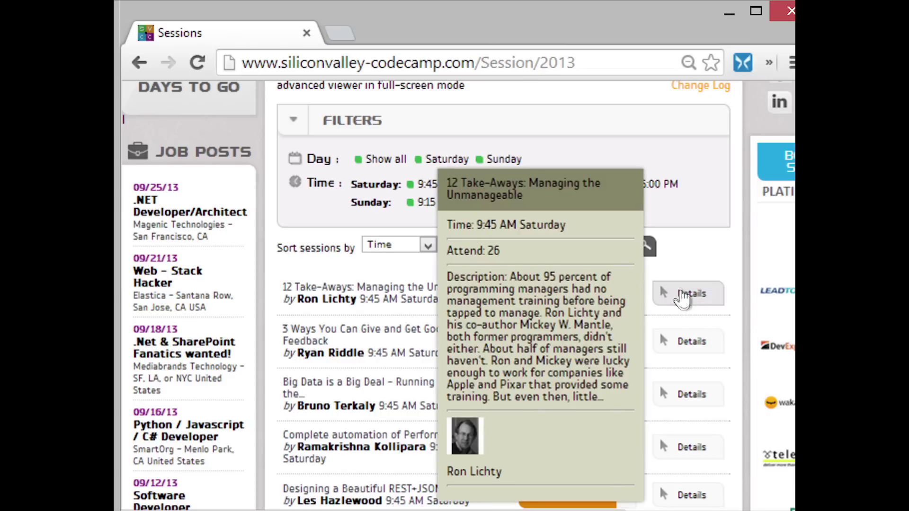
mouse_move(688, 342)
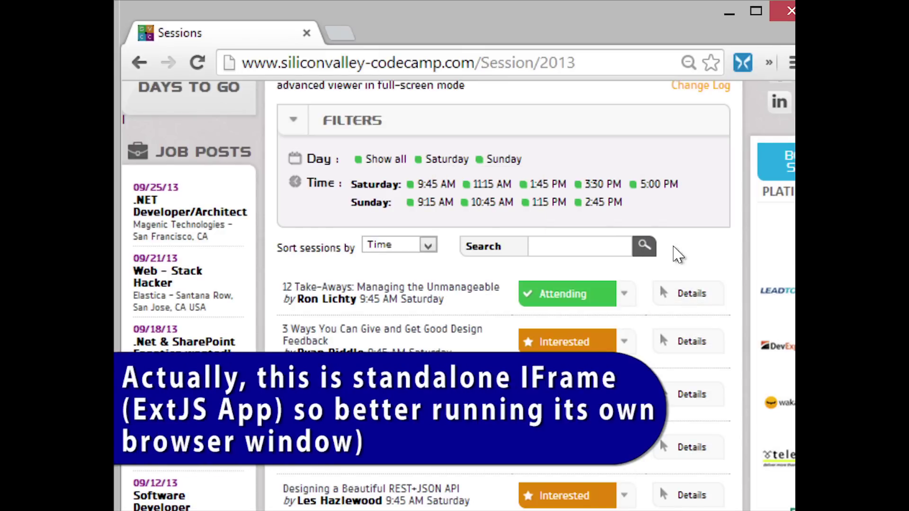
left_click(559, 245)
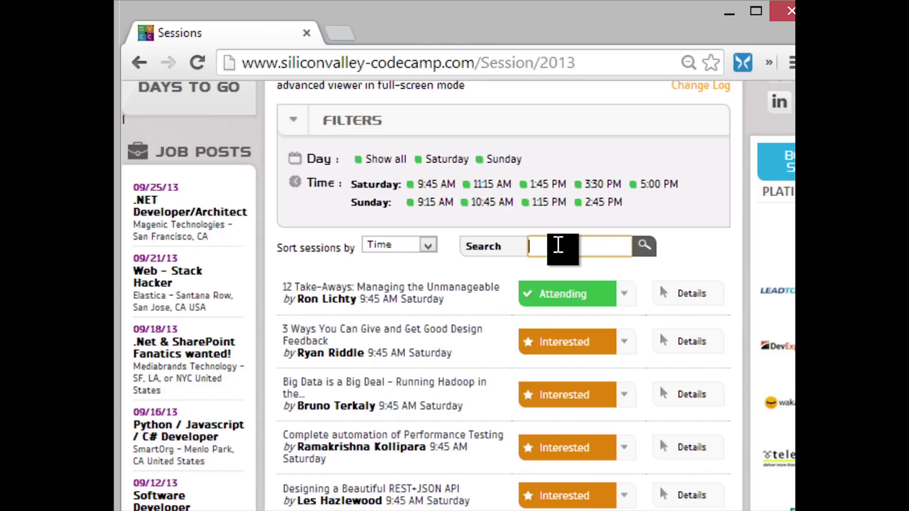
type("data")
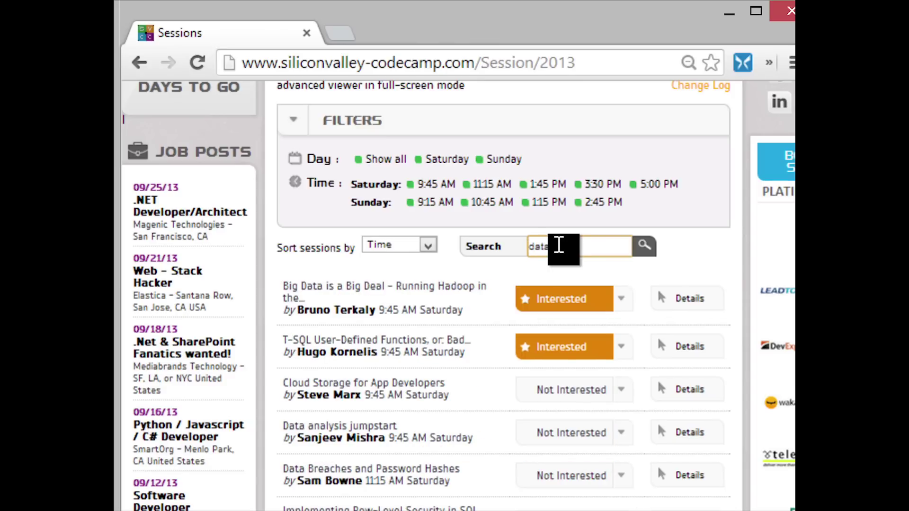
left_click_drag(558, 246, 508, 251)
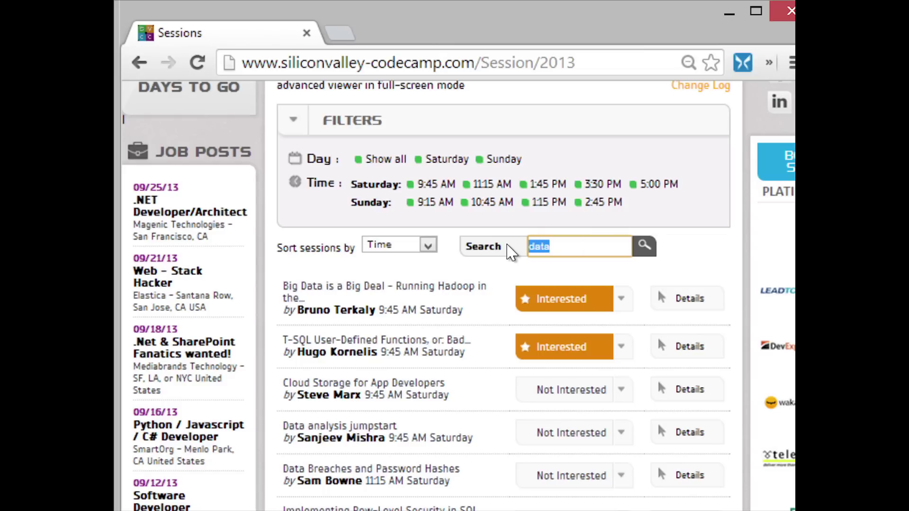
key("BackSpace")
type("javas")
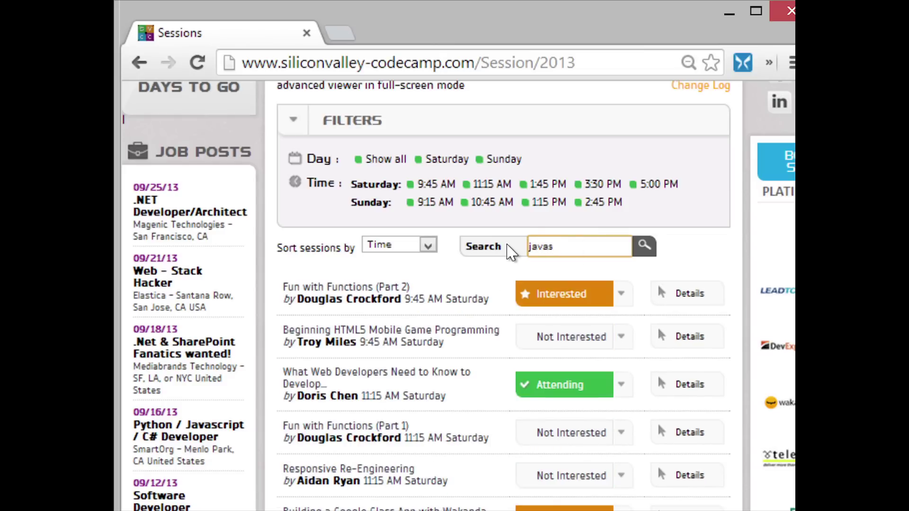
key("BackSpace")
key("BackSpace")
key("BackSpace")
key("BackSpace")
key("BackSpace")
type("k")
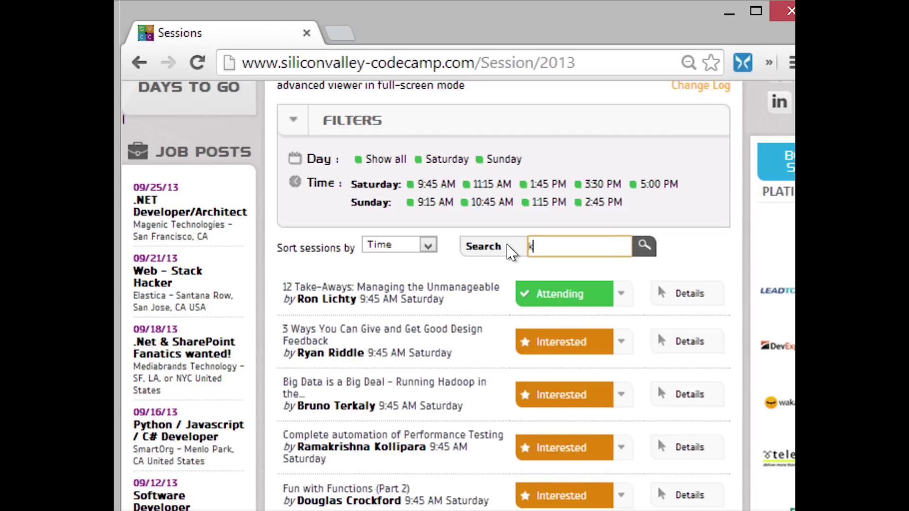
type("ellne")
key("BackSpace")
key("BackSpace")
key("BackSpace")
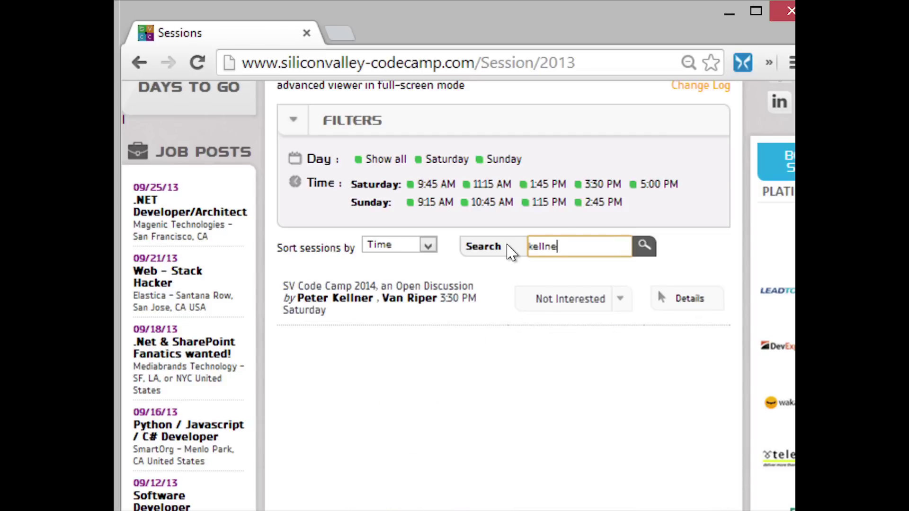
key("BackSpace")
key("BackSpace")
key("BackSpace")
type("doris")
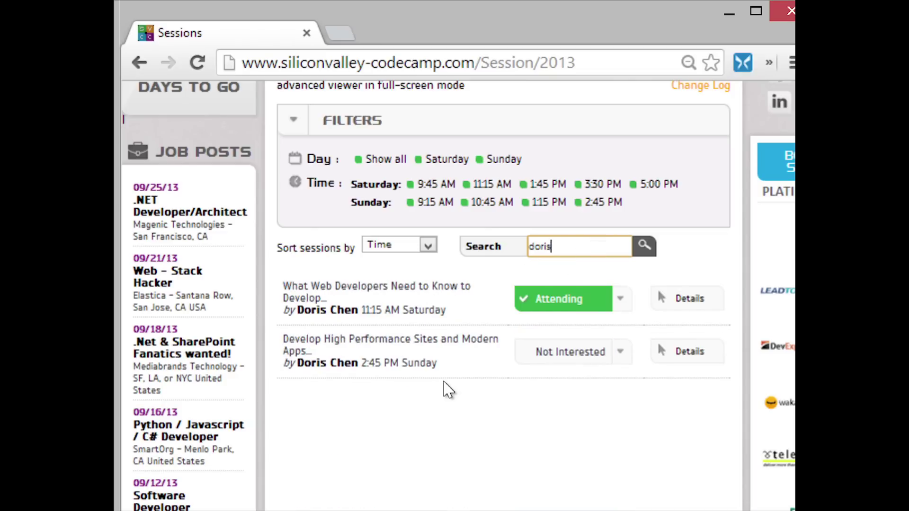
Open Sessions in a second tab and go to the Session Attend Chart page under PROGRAM.
scroll(449, 386, "up", 5)
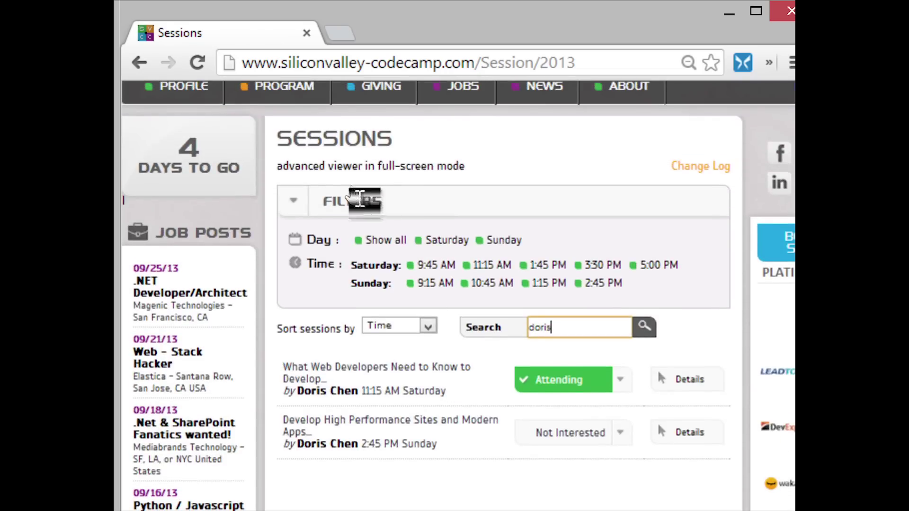
left_click(372, 165)
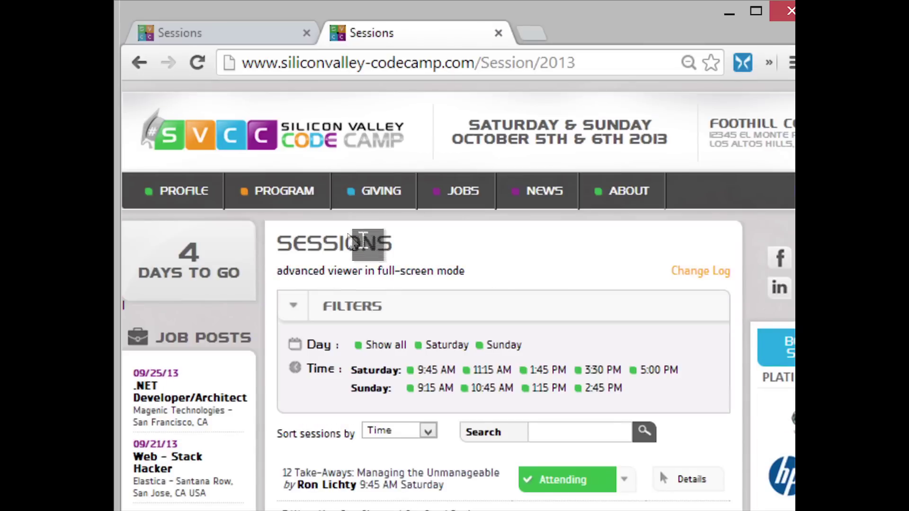
mouse_move(271, 198)
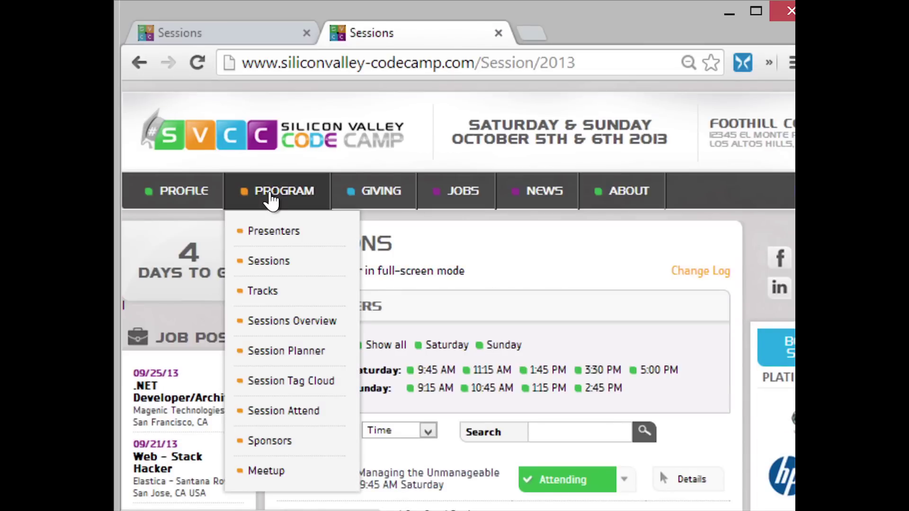
left_click(305, 413)
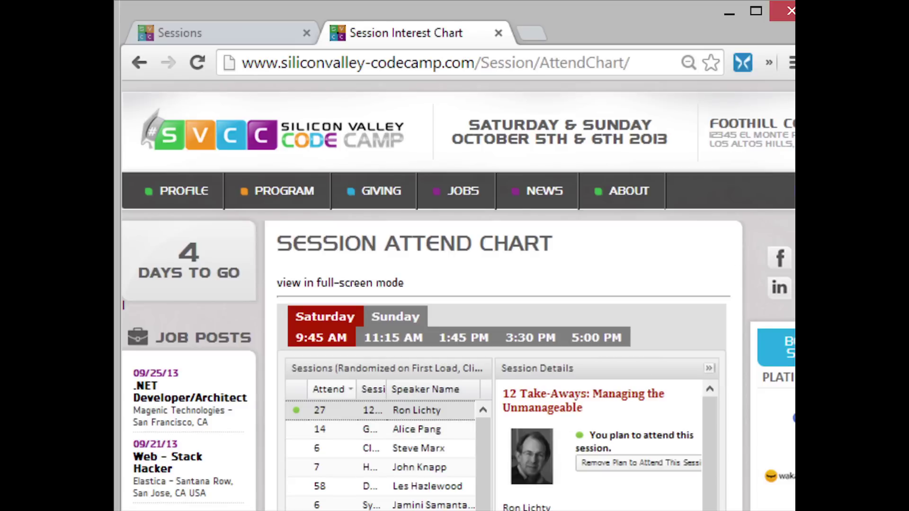
Scroll down and back up the Session Attend Chart page.
scroll(458, 296, "down", 5)
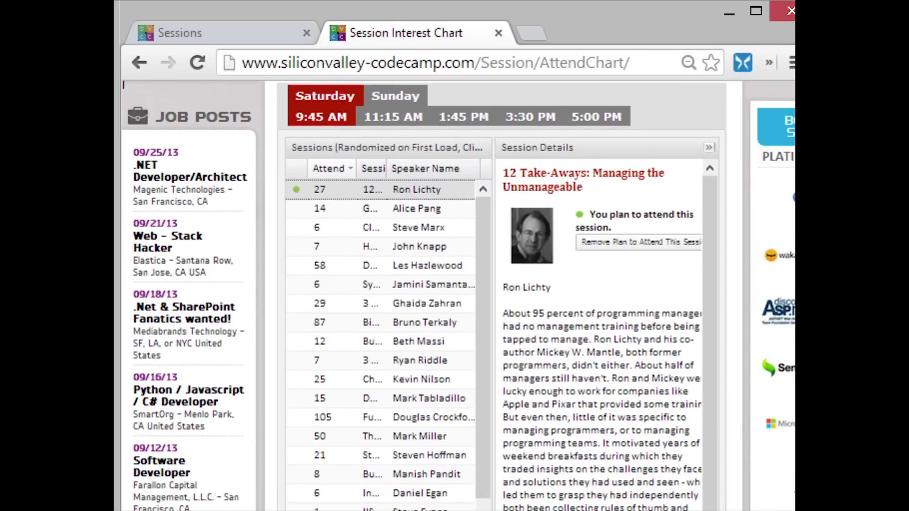
scroll(534, 196, "up", 1)
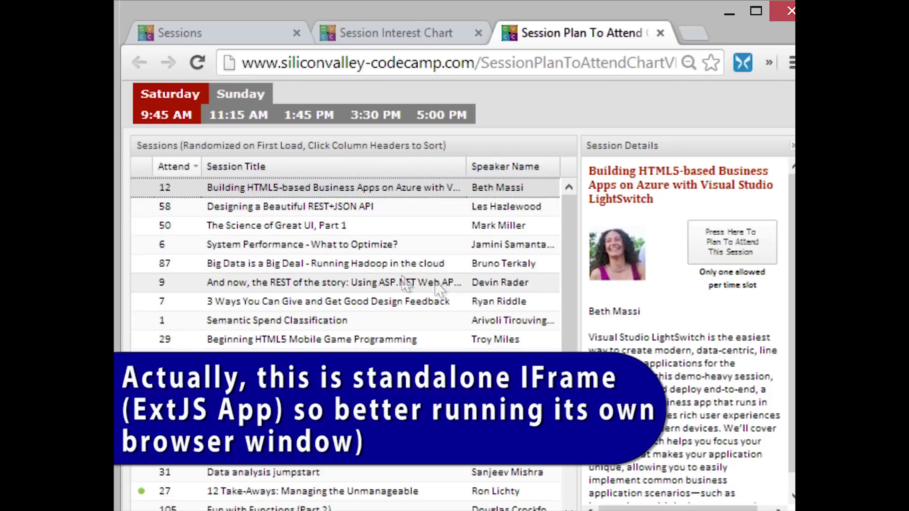
Browse Sunday's 10:45 AM and 1:15 PM slots, then sort Saturday 9:45 AM sessions by Session Title.
scroll(569, 299, "down", 3)
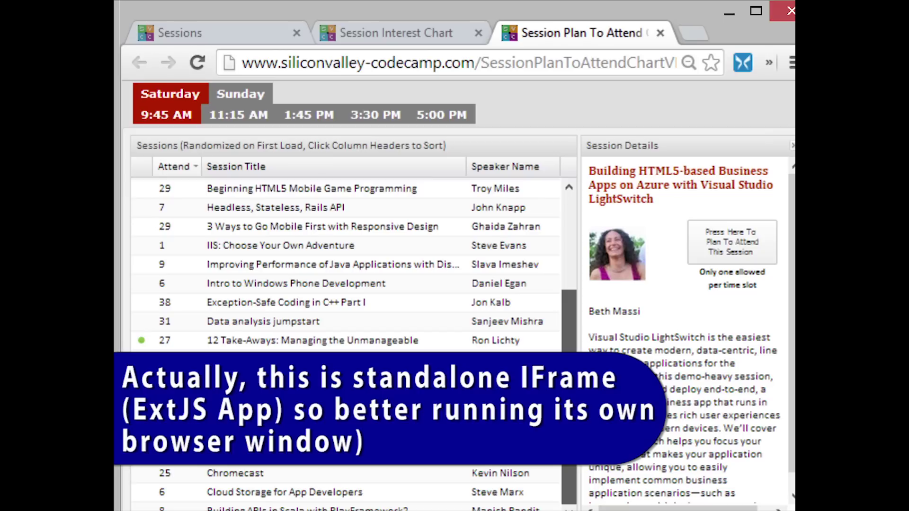
scroll(582, 227, "up", 3)
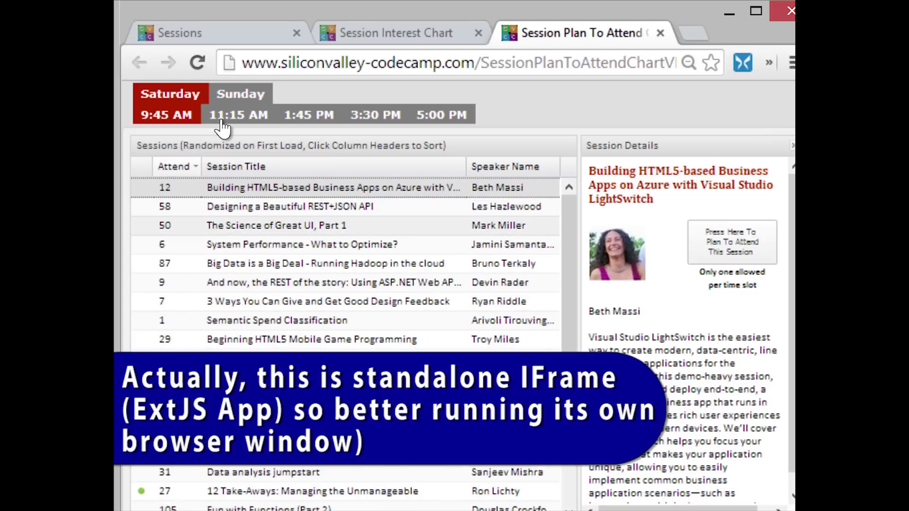
left_click(235, 100)
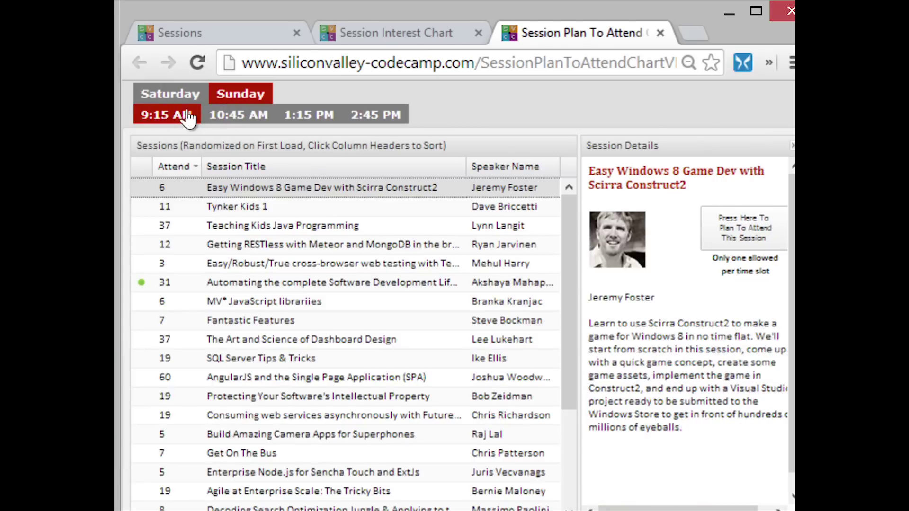
left_click(227, 118)
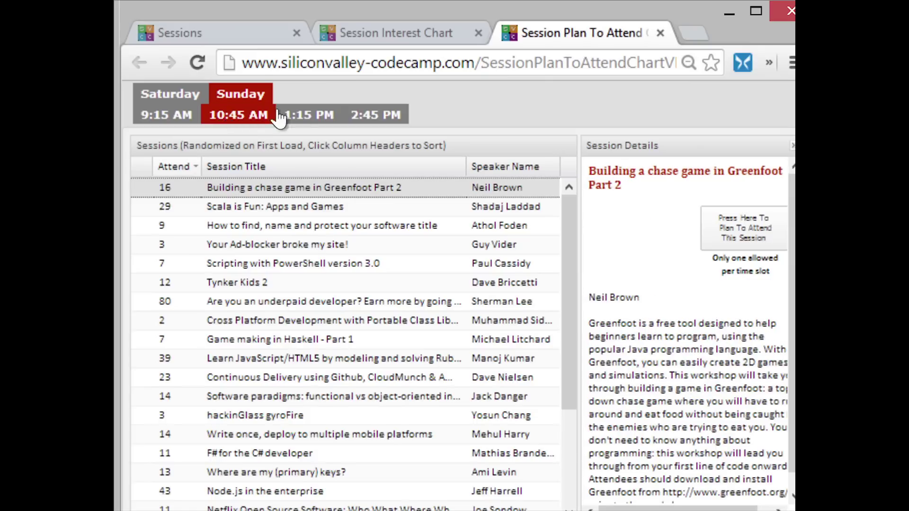
left_click(305, 116)
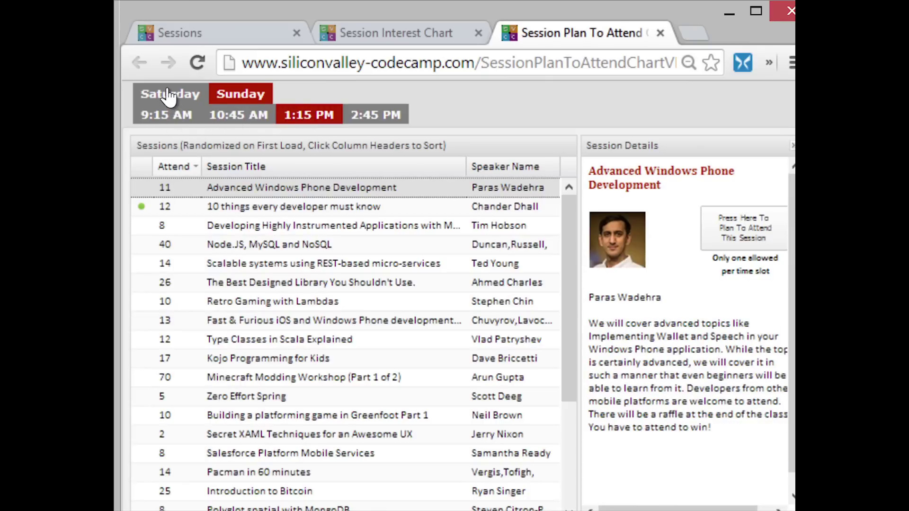
left_click(168, 97)
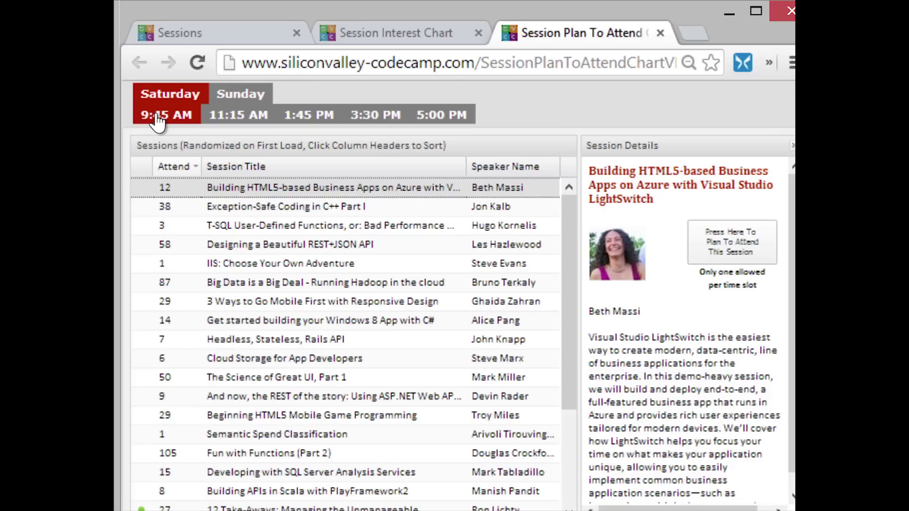
left_click(309, 173)
Reverse the title sort, check Speaker Name column options, then sort by Attend count, highest first.
left_click(309, 174)
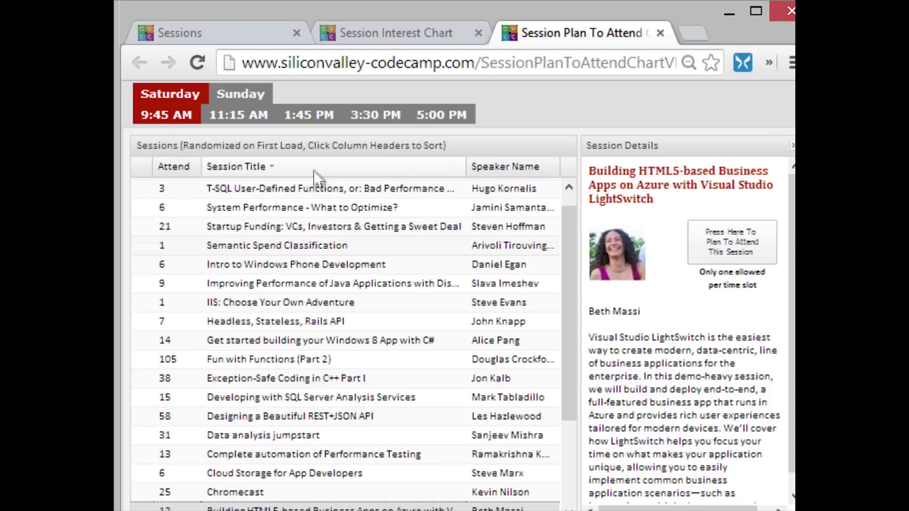
left_click(554, 167)
scroll(183, 332, "up", 1)
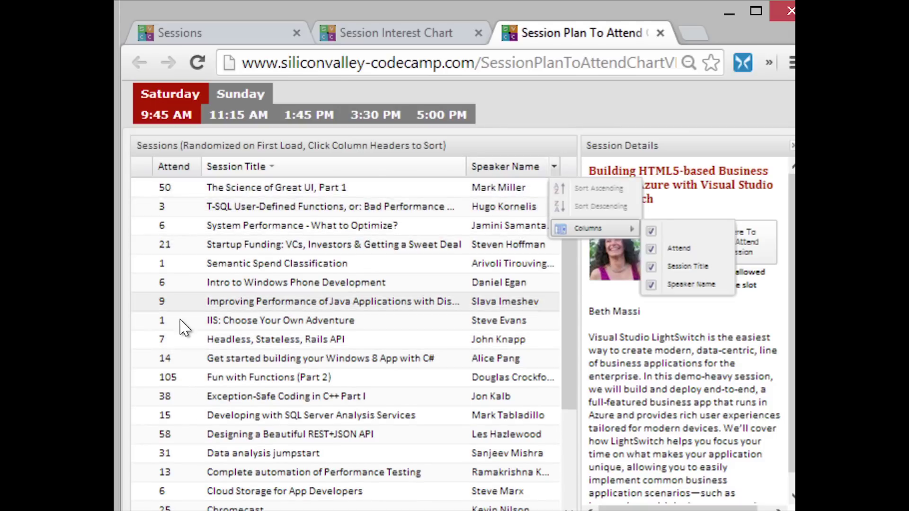
left_click(173, 170)
left_click(170, 168)
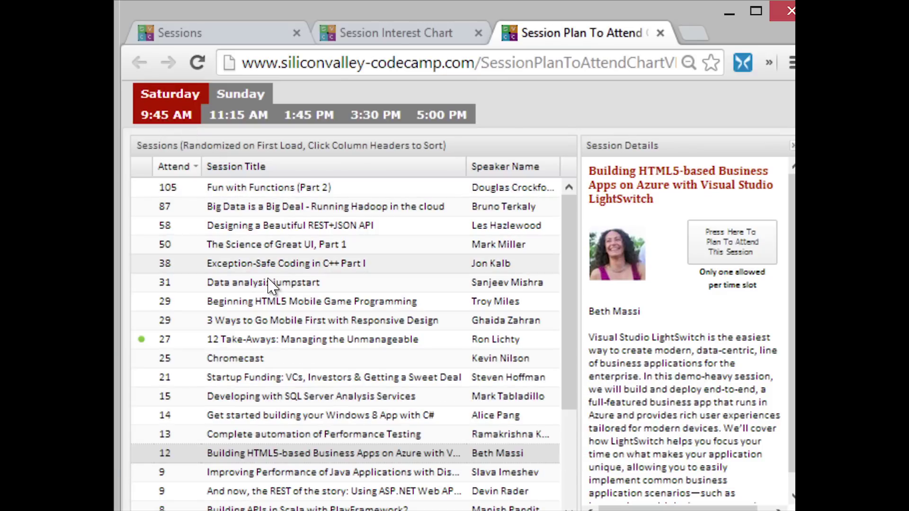
Change the planned 9:45 AM session from Big Data is a Big Deal to The Science of Great UI, Part 1.
left_click(261, 208)
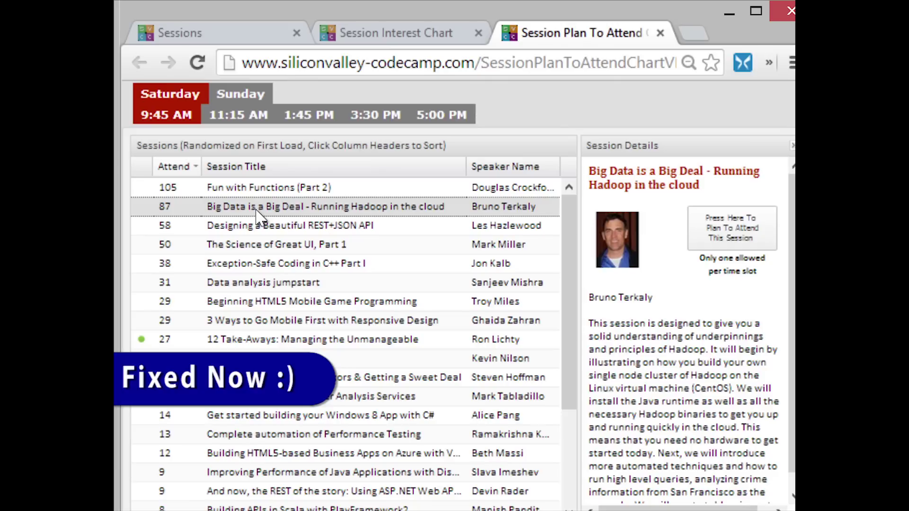
left_click(729, 231)
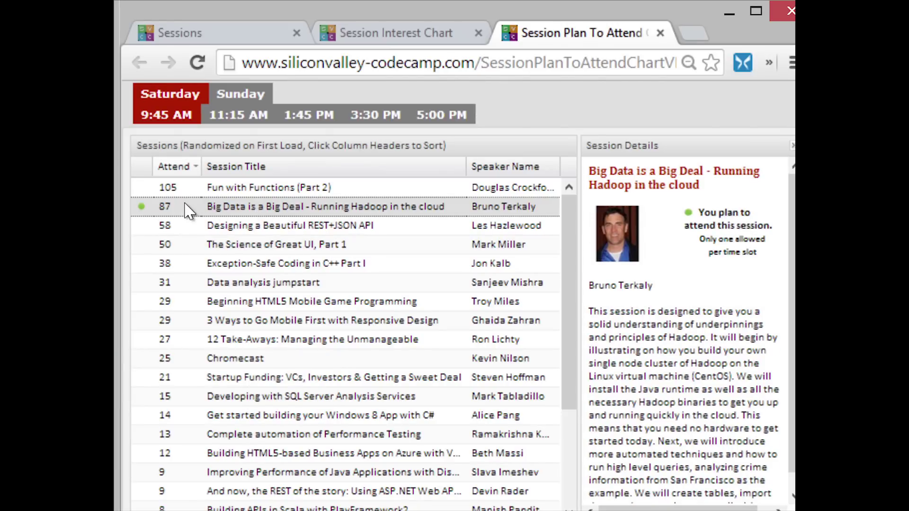
left_click(251, 245)
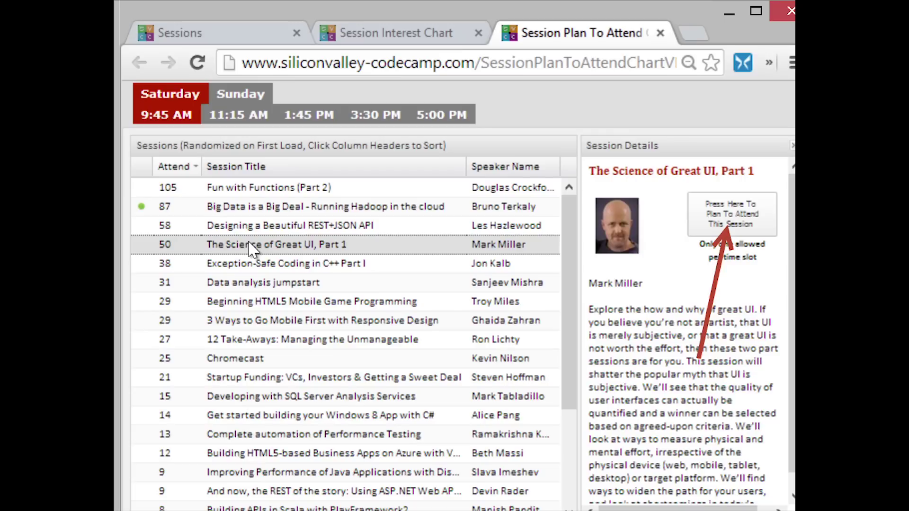
double_click(251, 245)
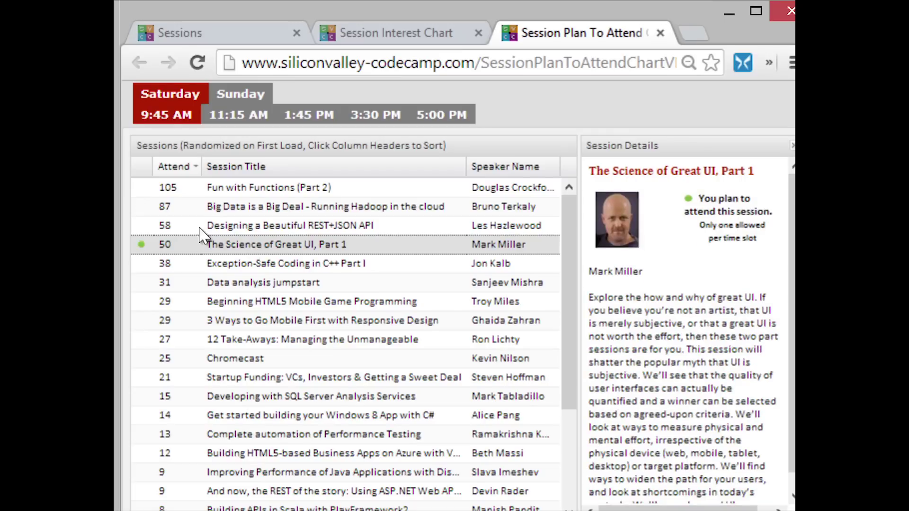
left_click(220, 211)
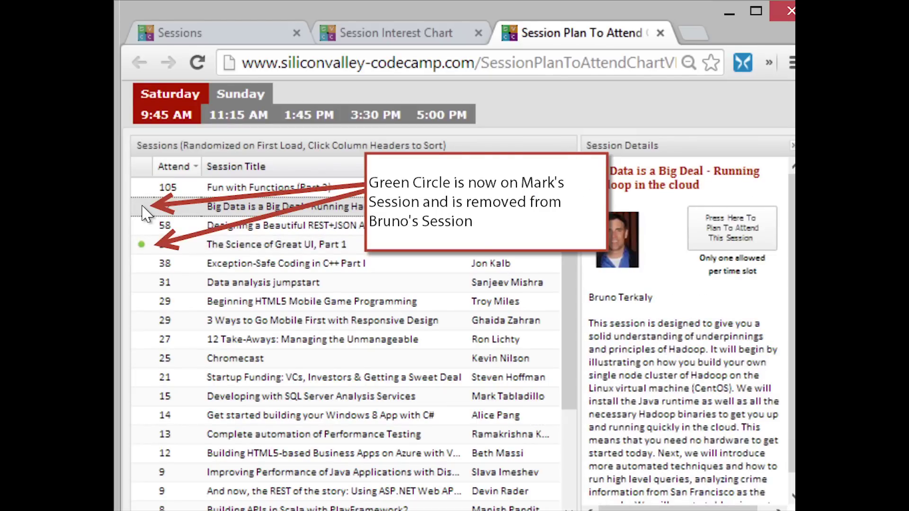
scroll(577, 244, "down", 3)
scroll(581, 251, "up", 3)
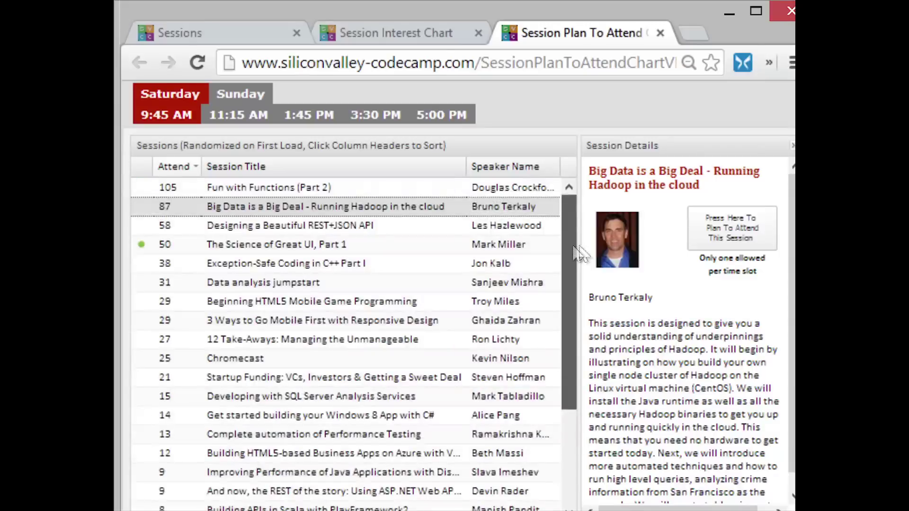
Show the Saturday 11:15 AM sessions, then load the main /Session page.
left_click(243, 117)
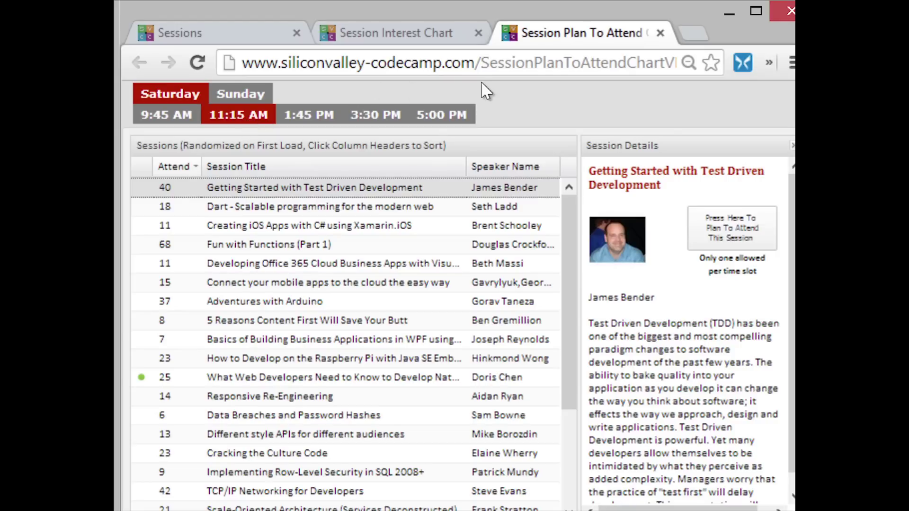
left_click_drag(536, 63, 776, 61)
key("BackSpace")
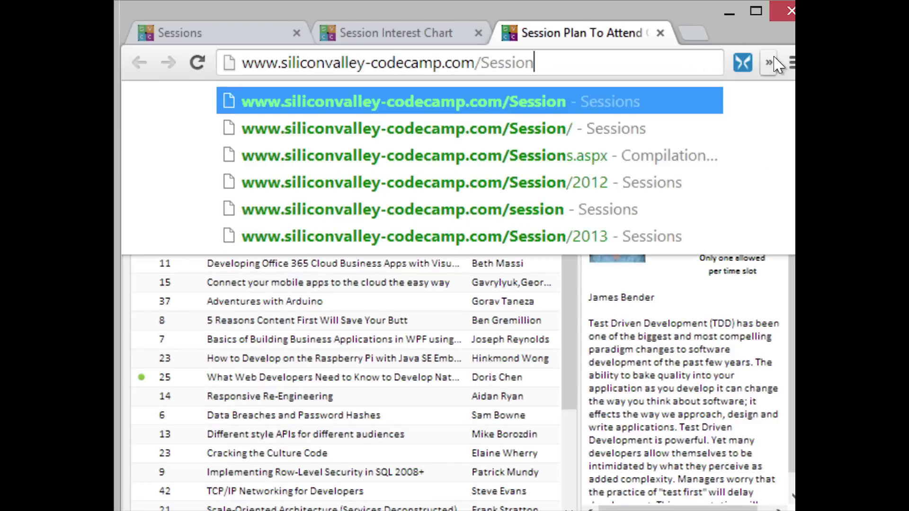
key("Return")
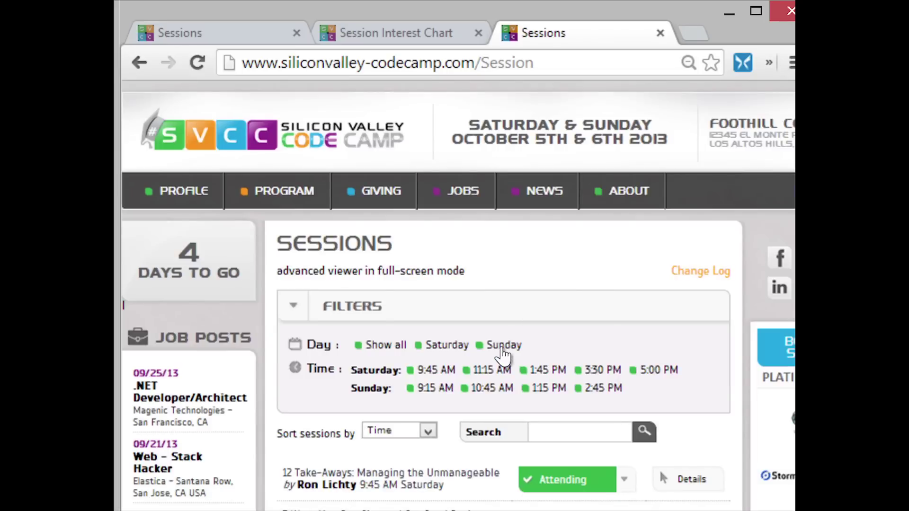
mouse_move(286, 201)
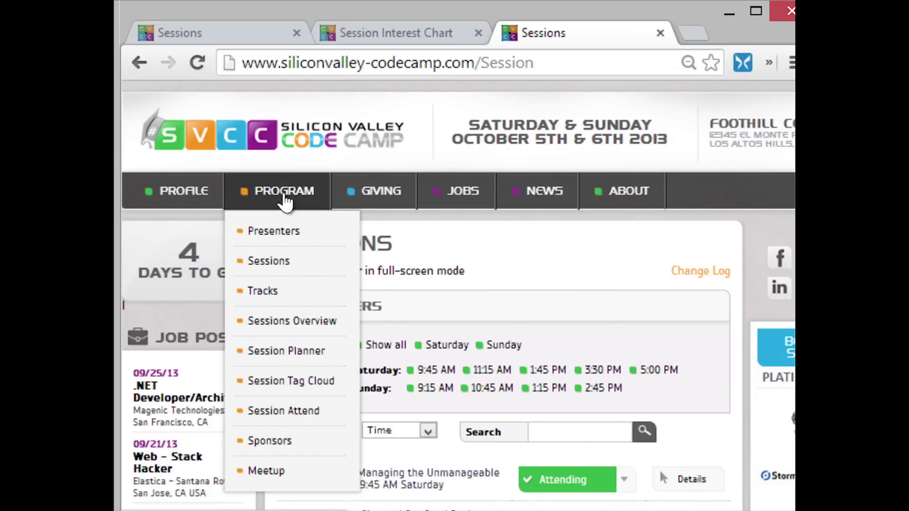
Open the Session Planner limited to the Saturday 9:45 AM, 11:15 AM and 1:45 PM columns.
left_click(289, 353)
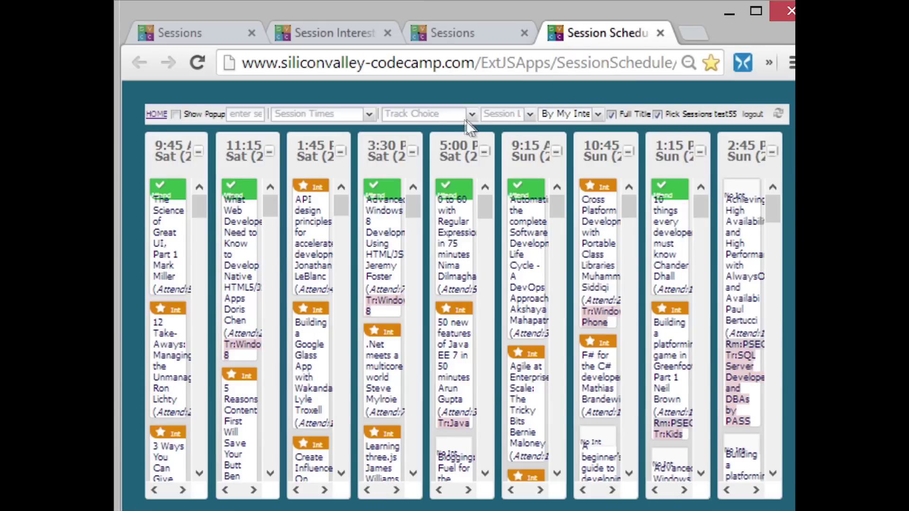
left_click(368, 116)
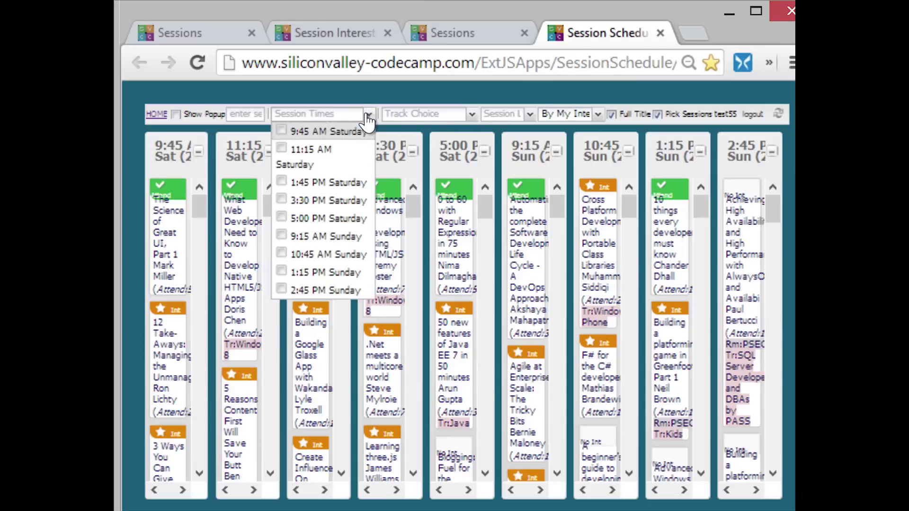
left_click(282, 132)
left_click(282, 148)
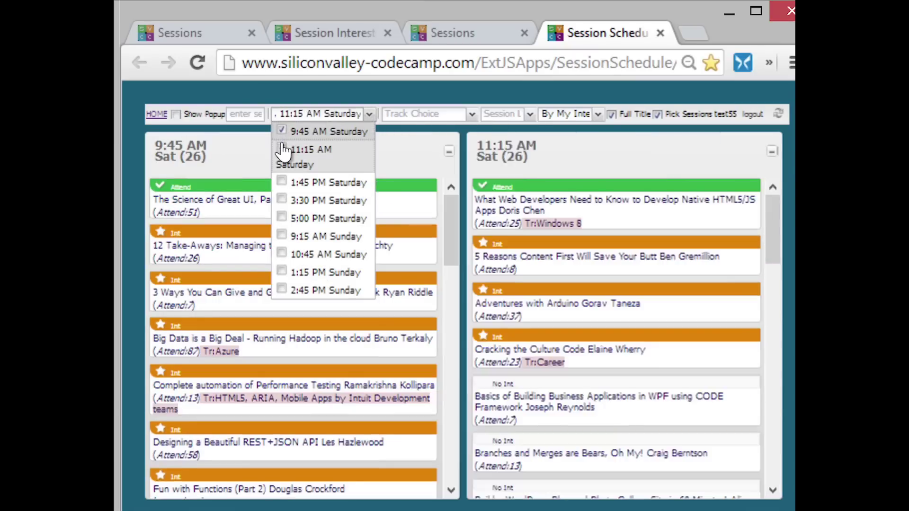
left_click(281, 182)
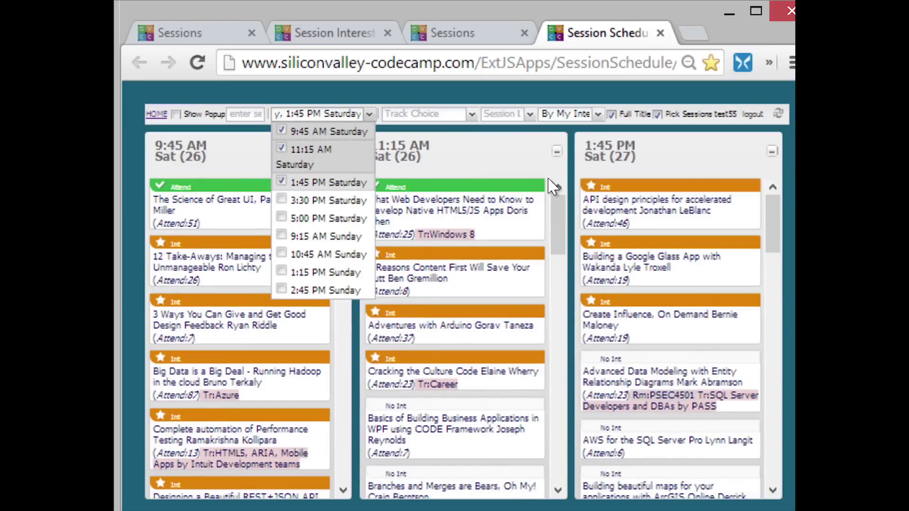
left_click(513, 155)
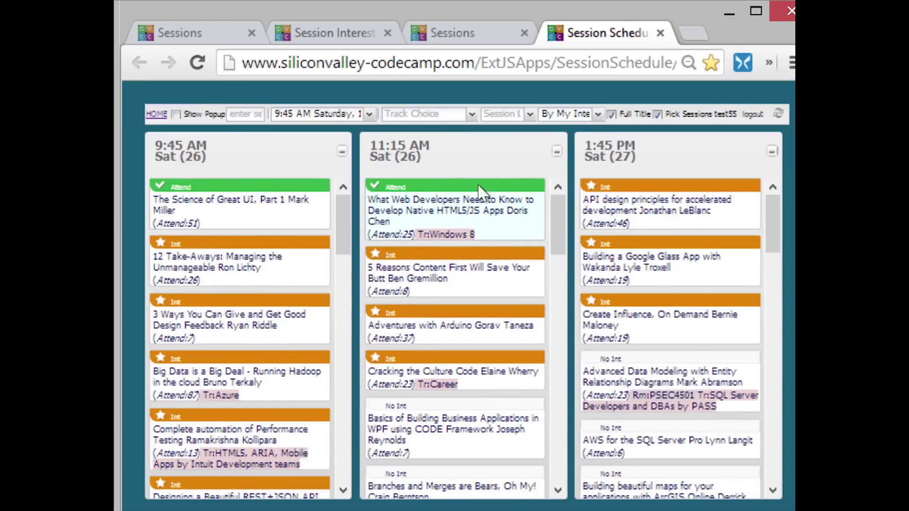
left_click(598, 115)
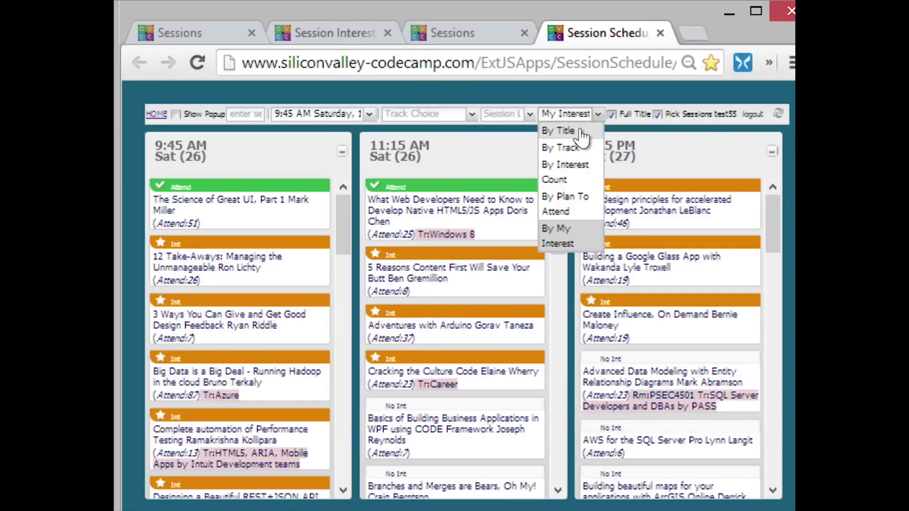
Sort every column By Title, toggling the Pick Sessions interest markers off and back on.
left_click(582, 136)
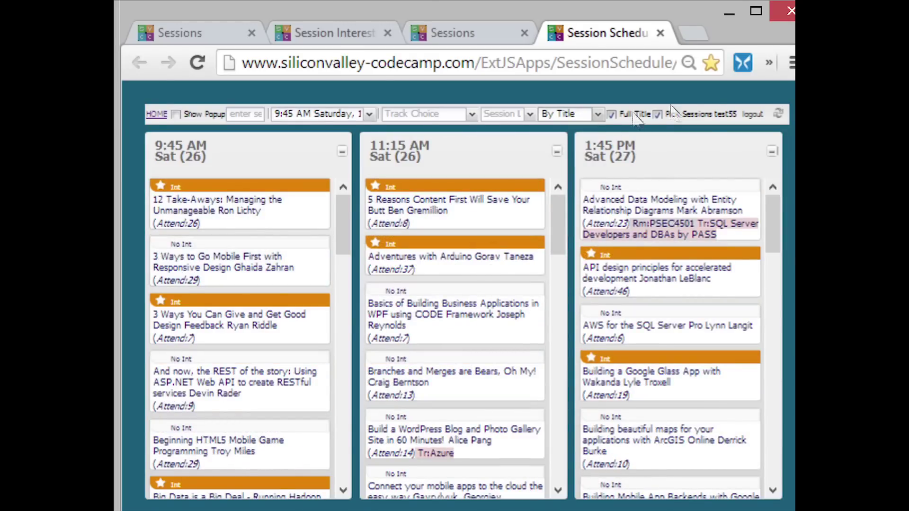
left_click(658, 115)
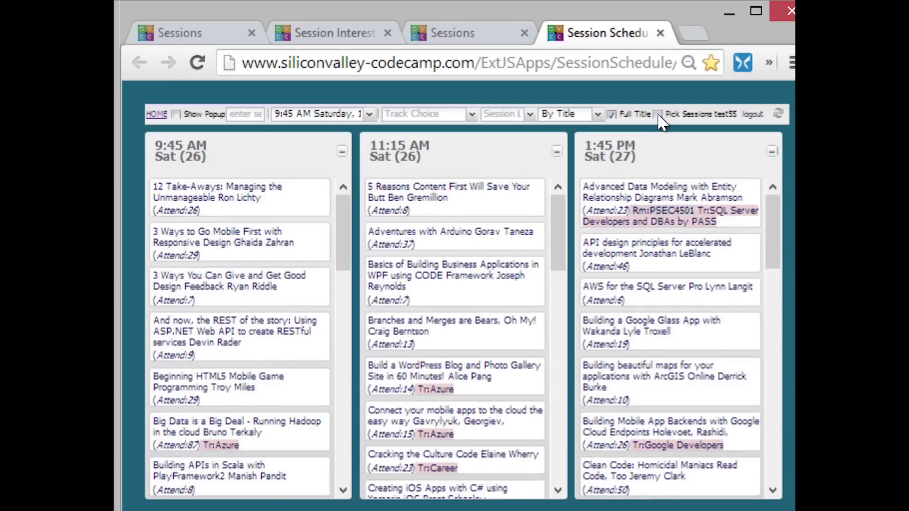
left_click(658, 115)
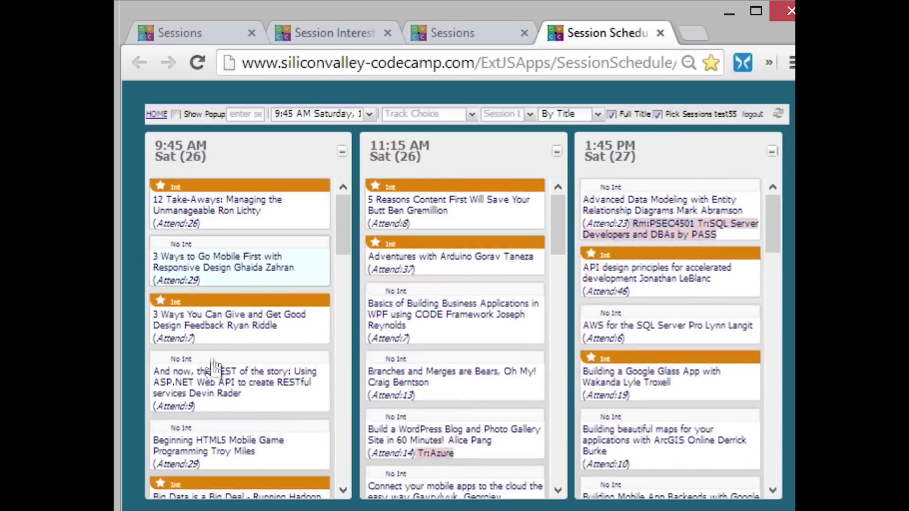
Set 'And now, the REST of the story' to Attend as the Saturday 9:45 AM plan.
left_click(210, 390)
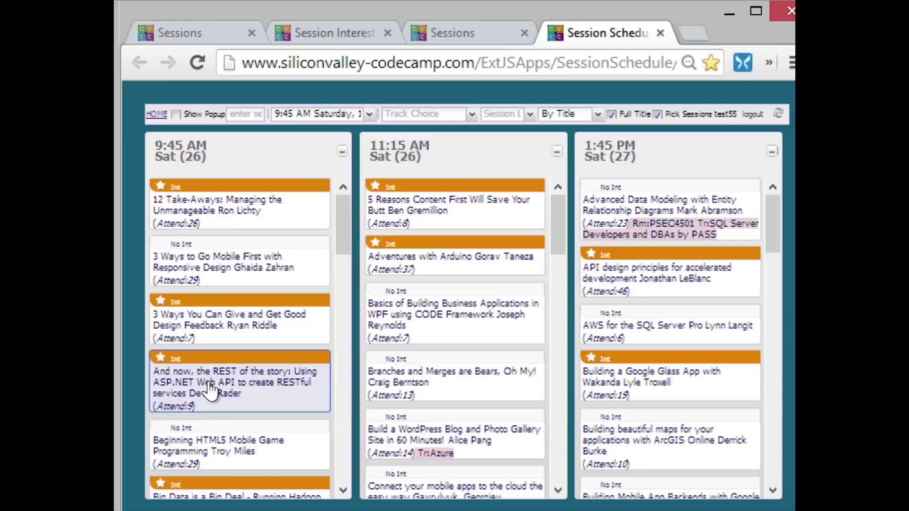
left_click(210, 391)
left_click(229, 326)
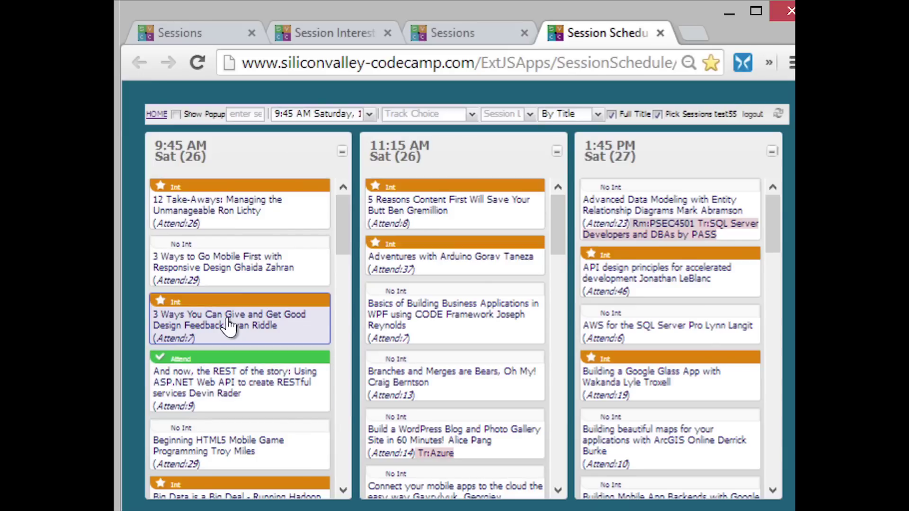
left_click(229, 381)
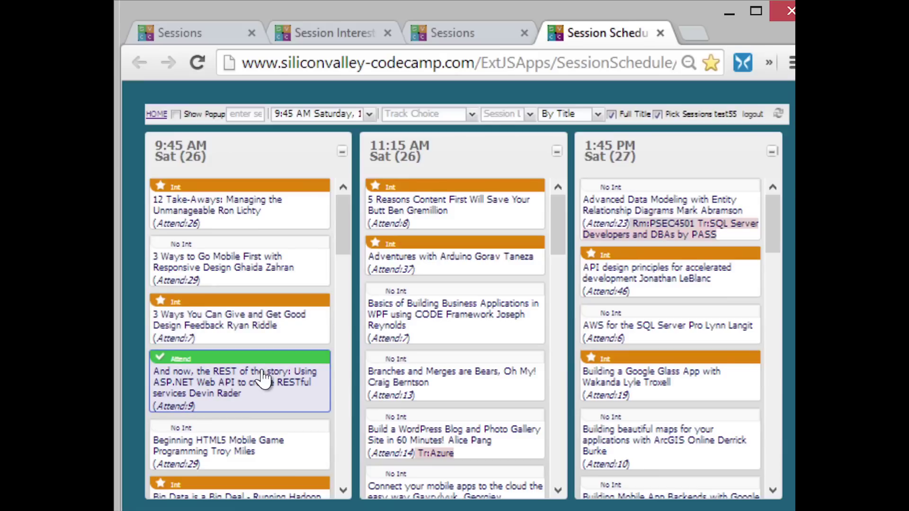
scroll(263, 377, "down", 5)
scroll(264, 378, "down", 5)
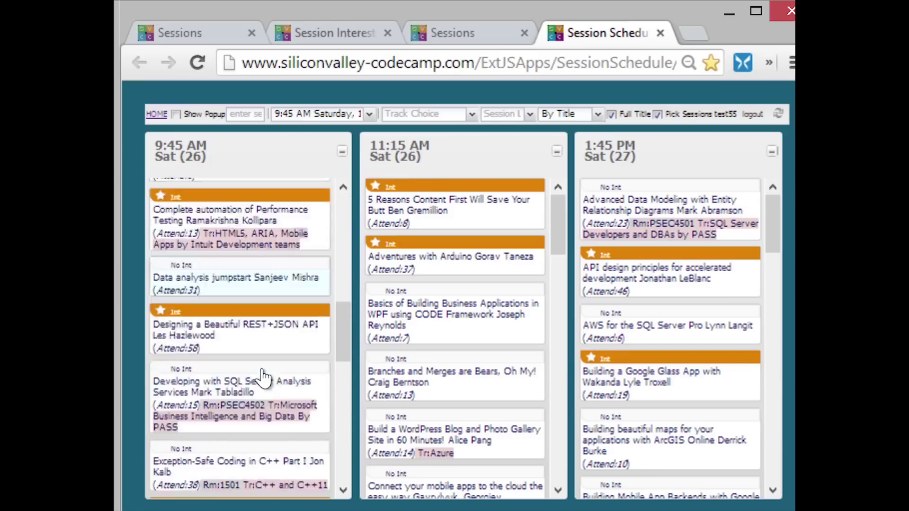
scroll(284, 331, "up", 12)
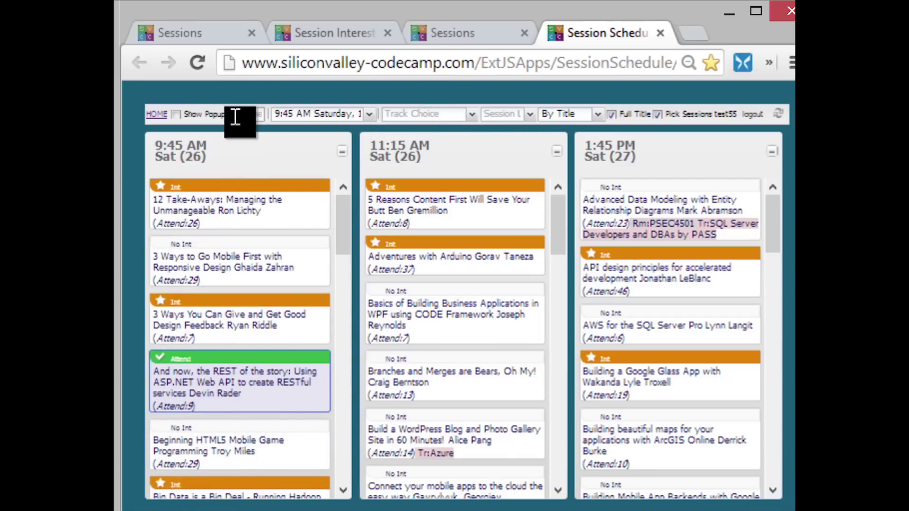
left_click(252, 110)
Filter the planner columns with the search word 'javascript'.
type("ha")
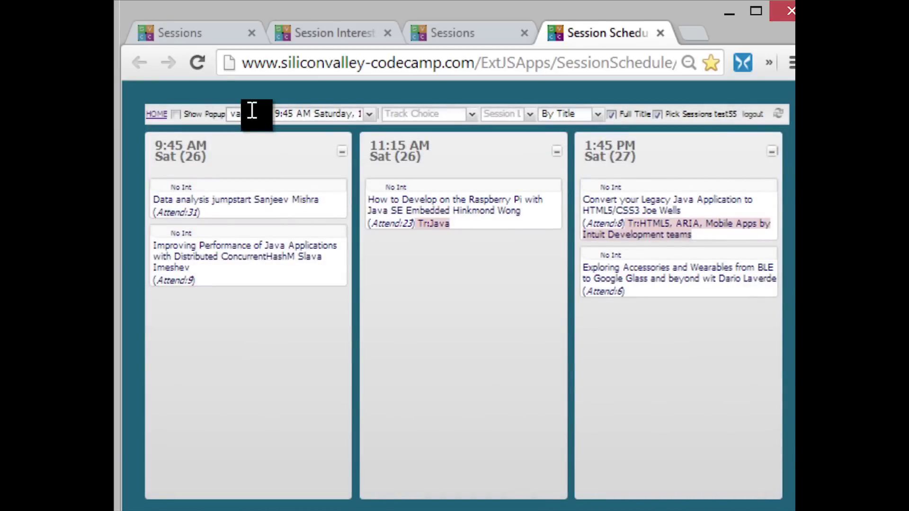
type("scr")
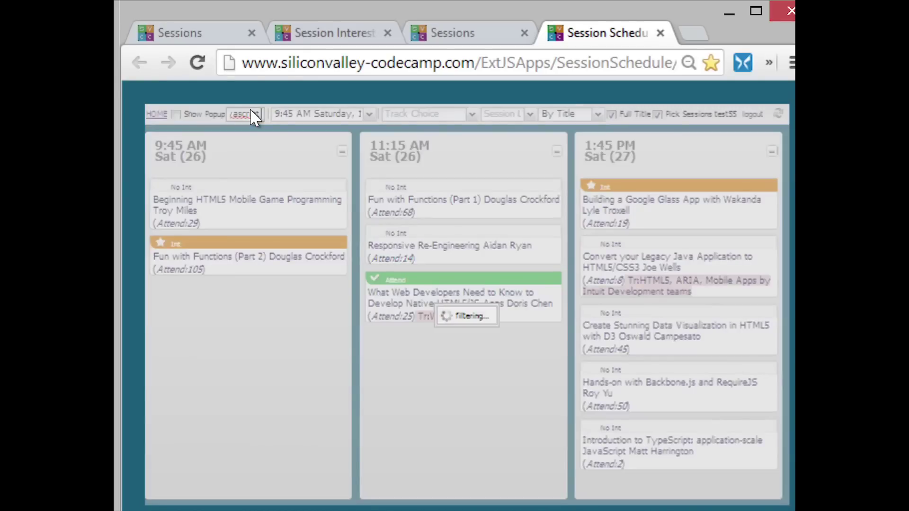
type("ipt")
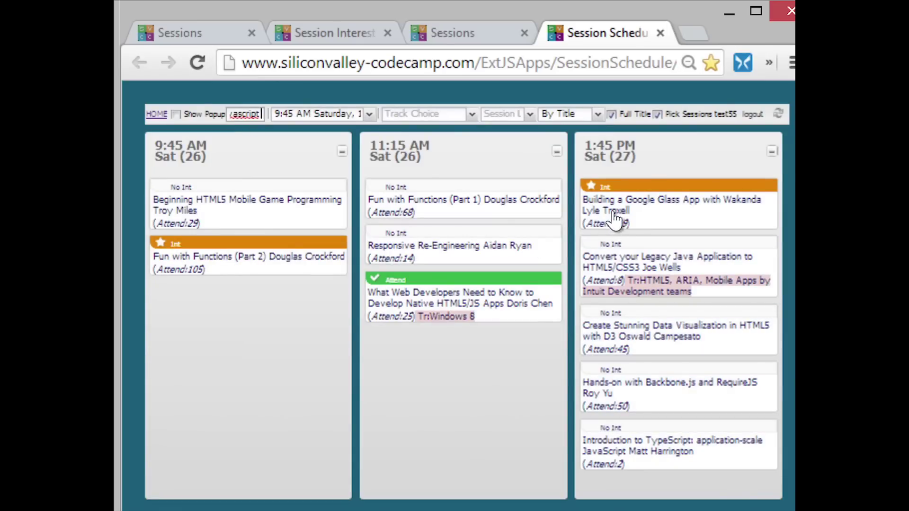
Filter to the HTML5, ARIA, Mobile Apps and Google Developers tracks, keeping full titles shown.
left_click(471, 115)
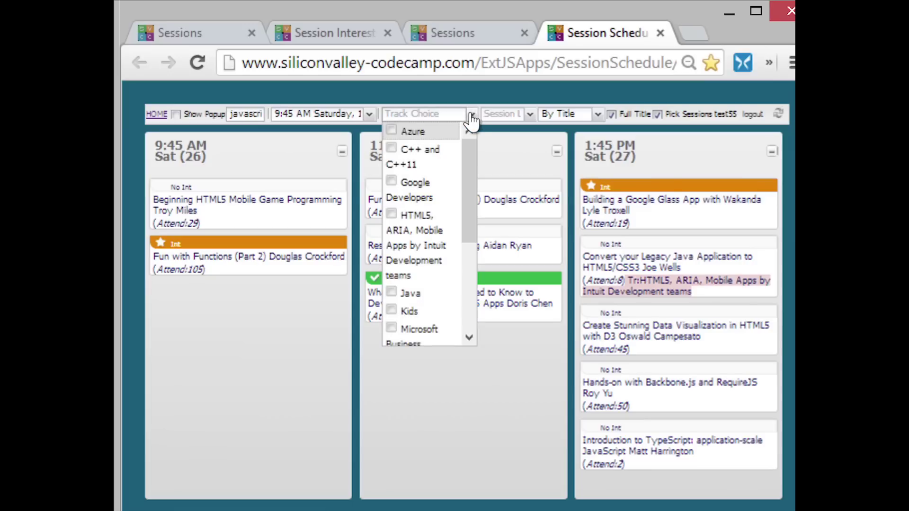
left_click(391, 217)
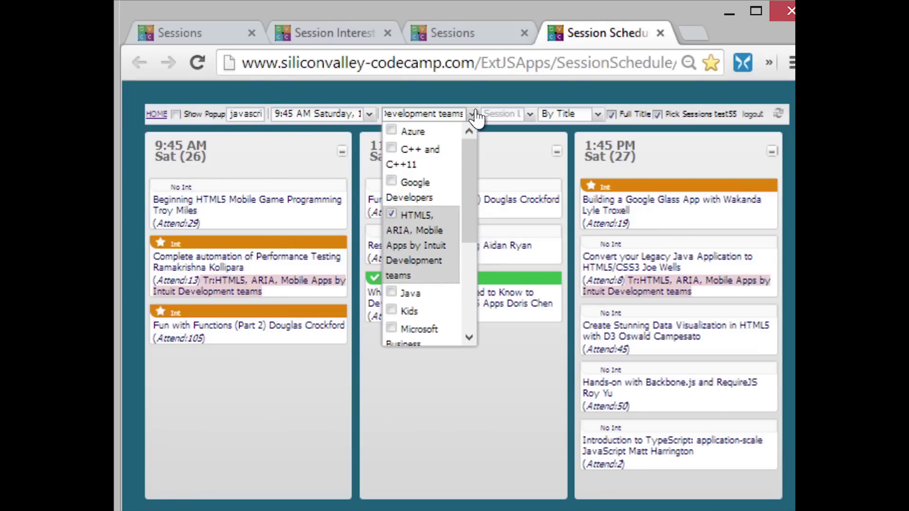
left_click(392, 183)
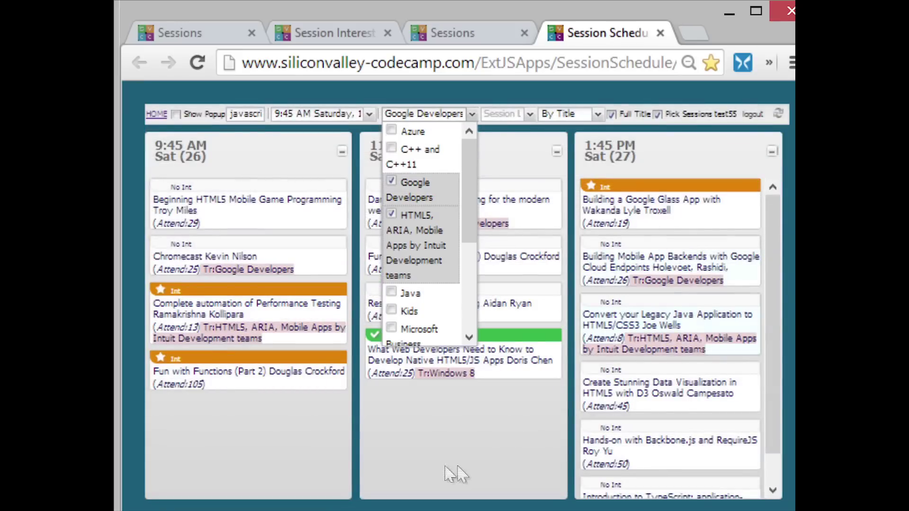
left_click(446, 443)
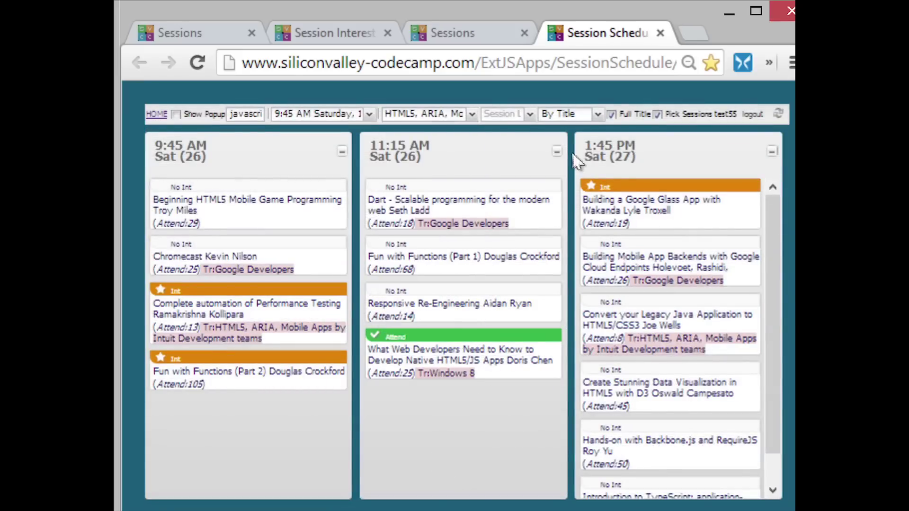
left_click(611, 115)
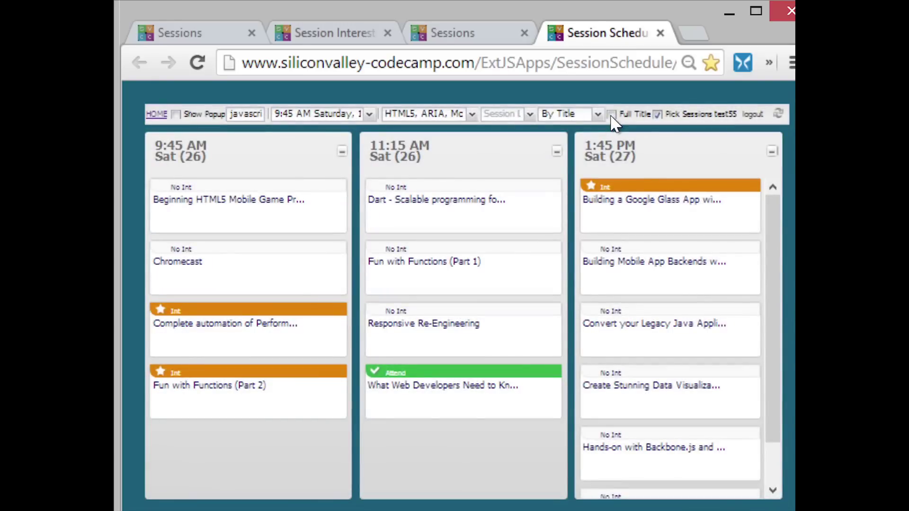
left_click(612, 116)
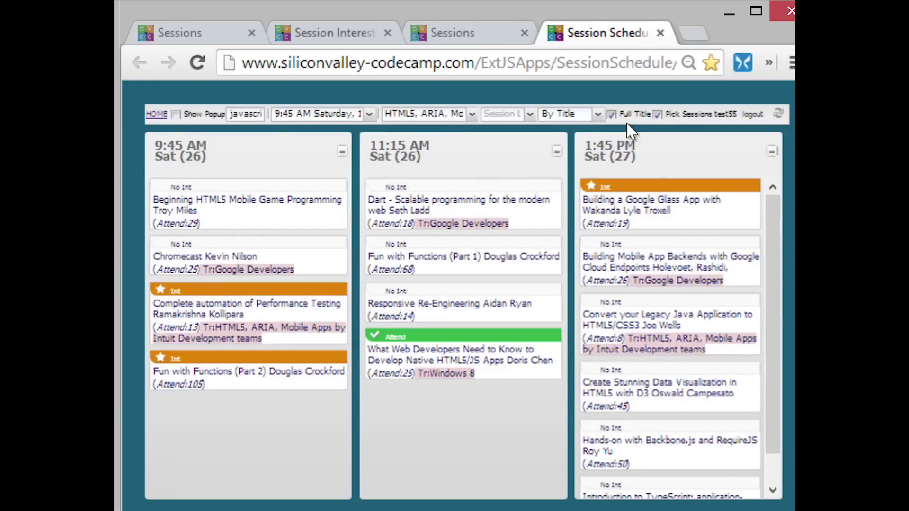
Turn on Show Popup and preview the Chromecast session's details popup.
left_click(177, 115)
mouse_move(242, 261)
left_click(369, 115)
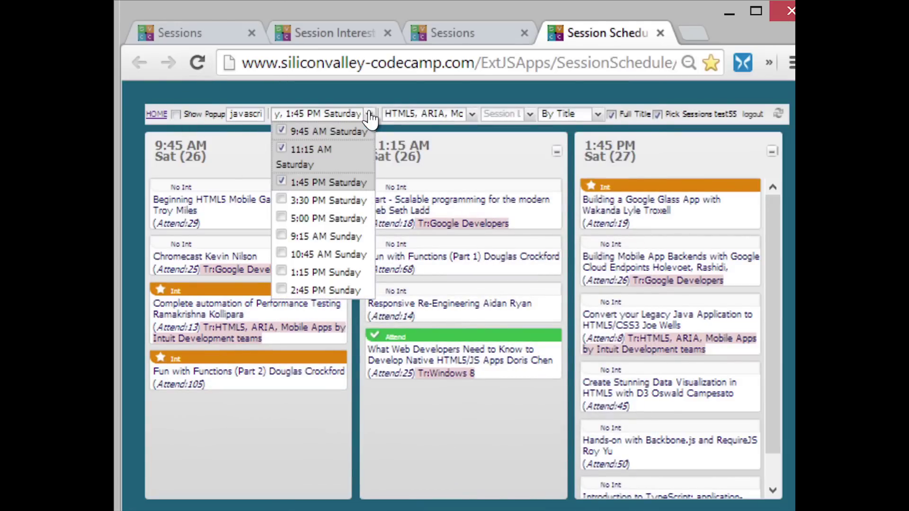
Restrict the planner to Intermediate-level sessions in the Session level filter.
left_click(369, 115)
left_click(471, 115)
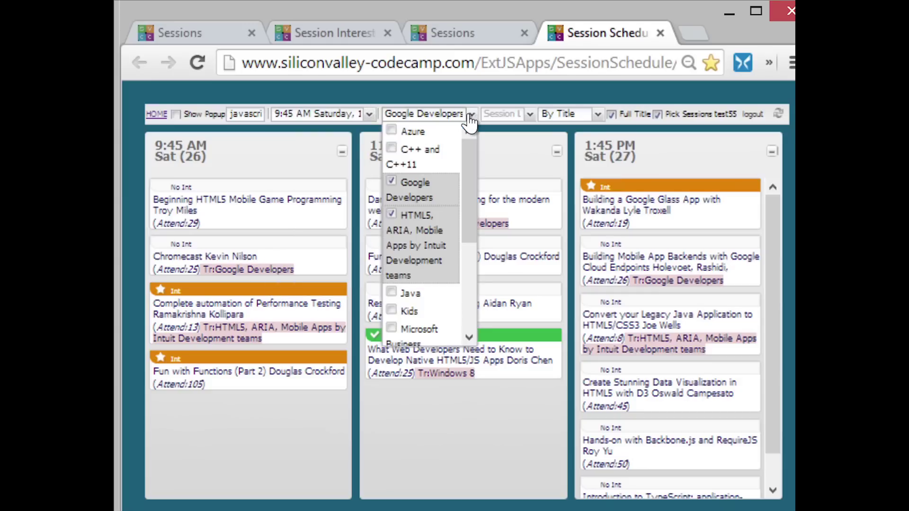
left_click(530, 116)
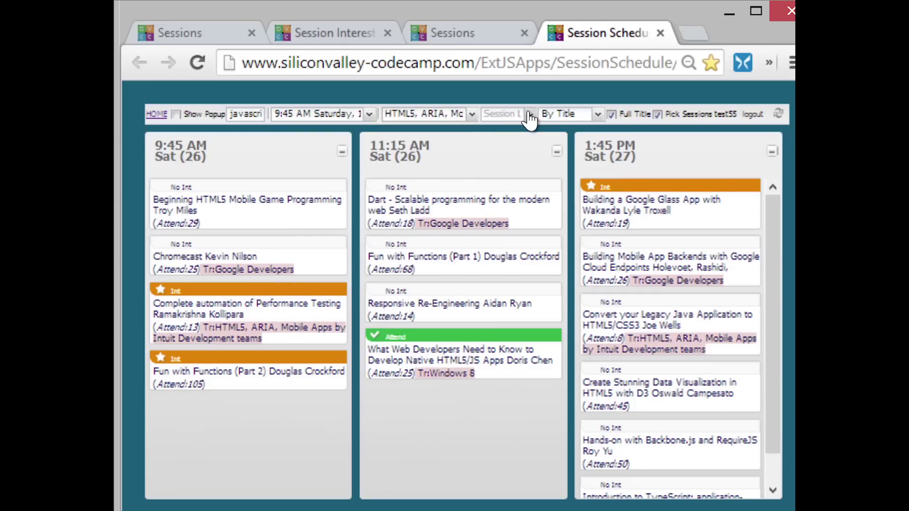
left_click(530, 118)
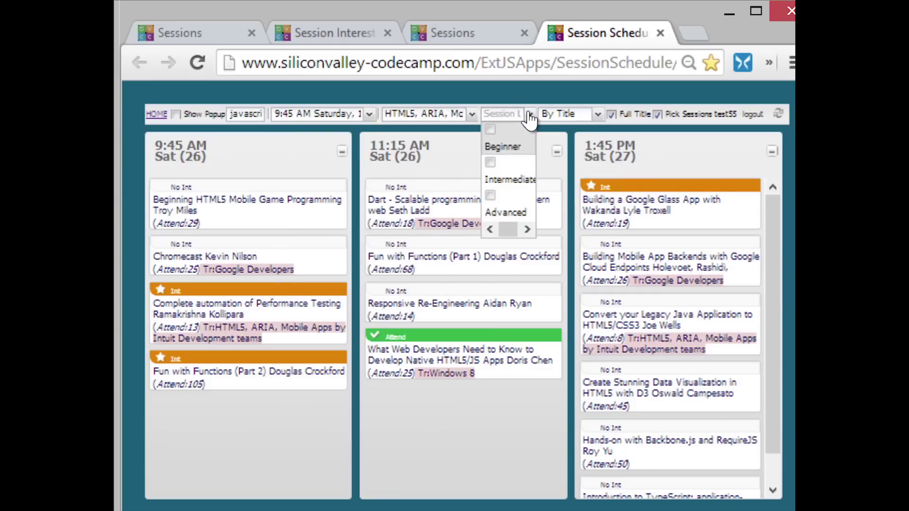
left_click(491, 169)
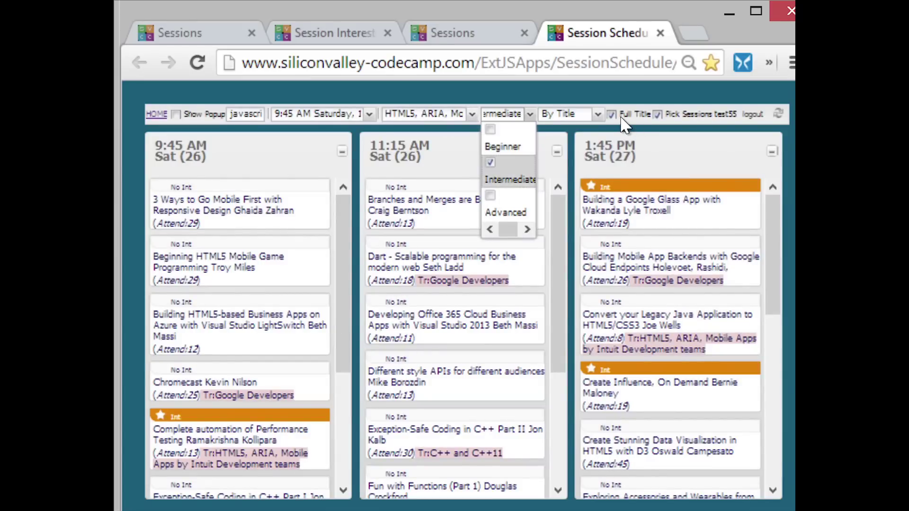
left_click(598, 115)
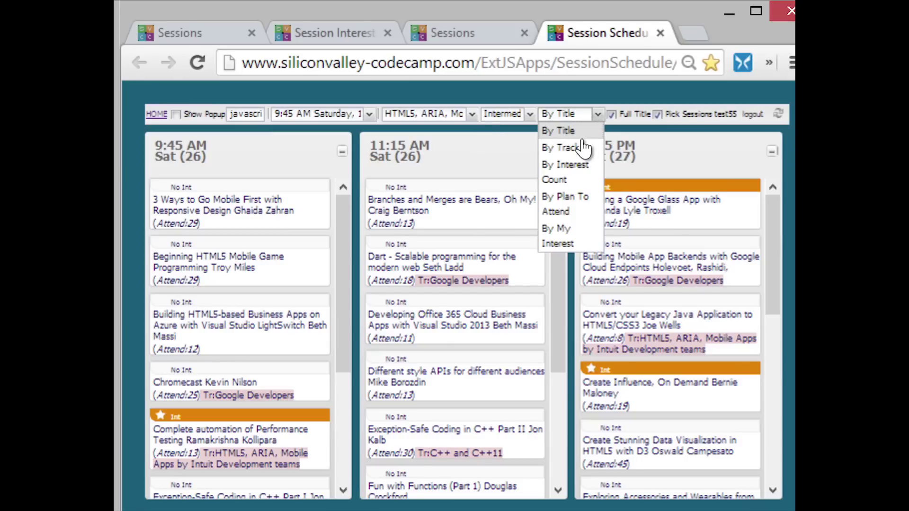
Mark the HTML5-based Business Apps session Interested and the Office 365 session Attend.
left_click(243, 325)
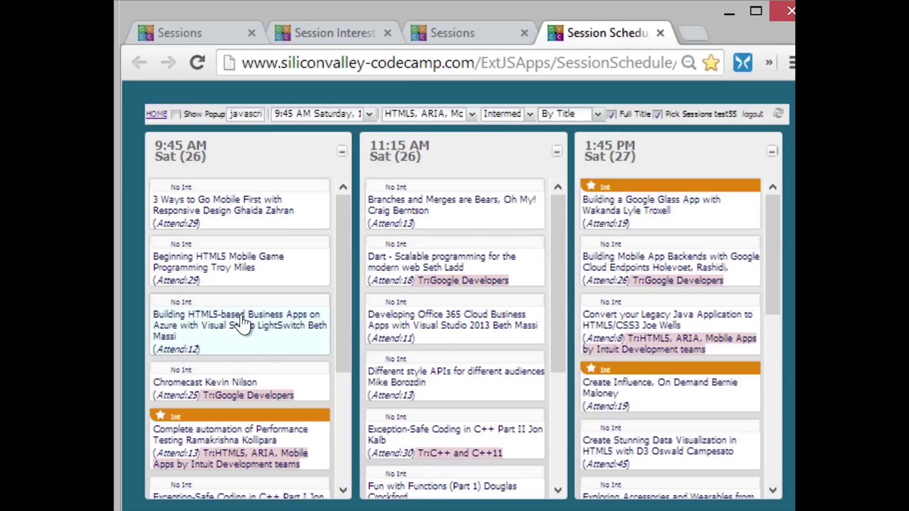
left_click(446, 340)
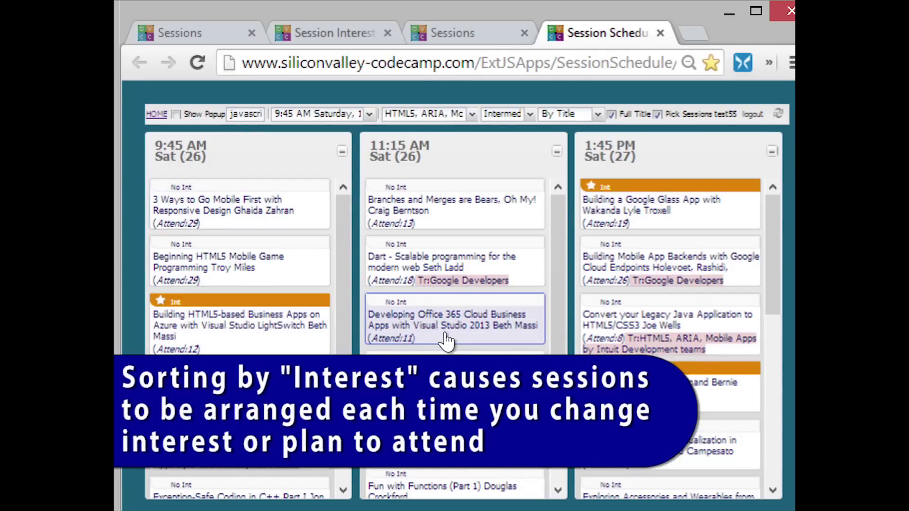
left_click(453, 303)
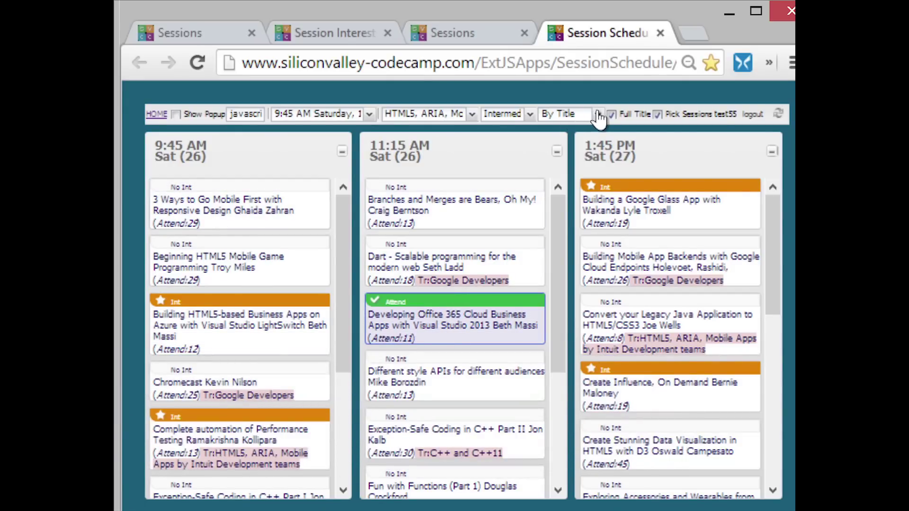
Sort By My Interest and set Create Stunning Data Visualization to Attend.
left_click(598, 115)
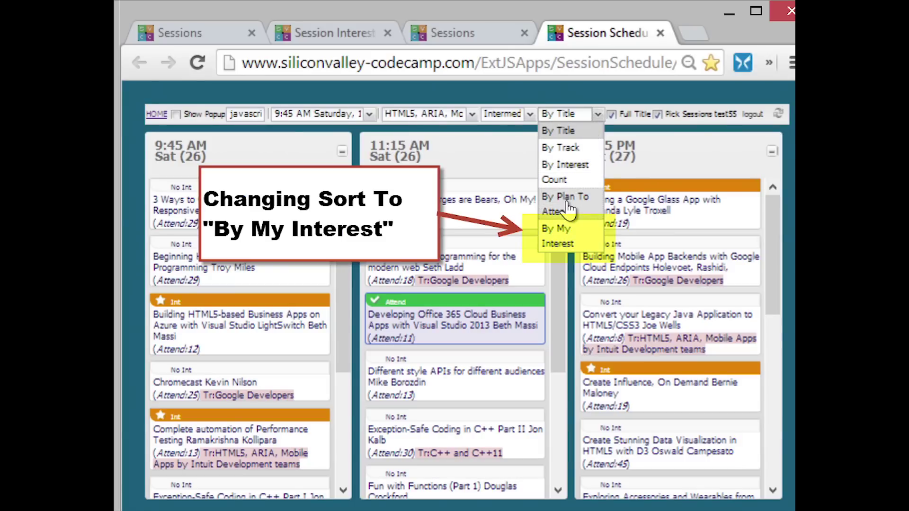
left_click(558, 236)
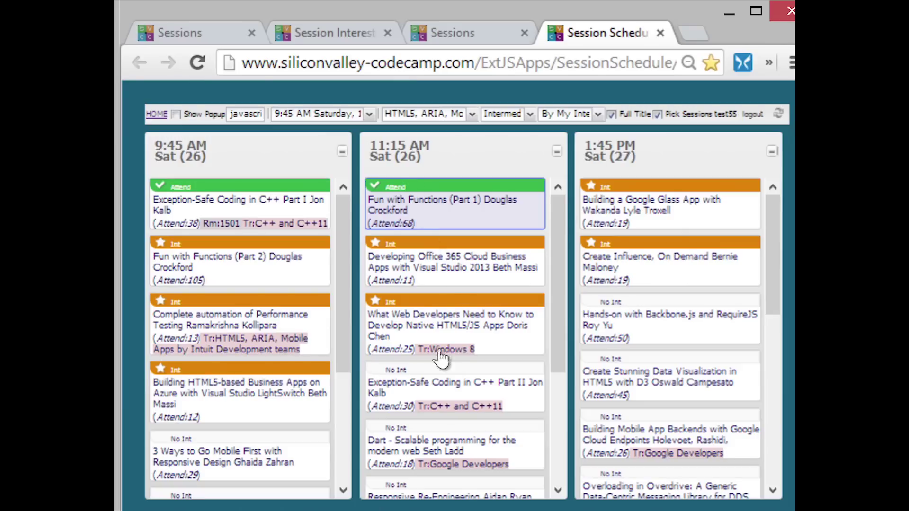
left_click(631, 371)
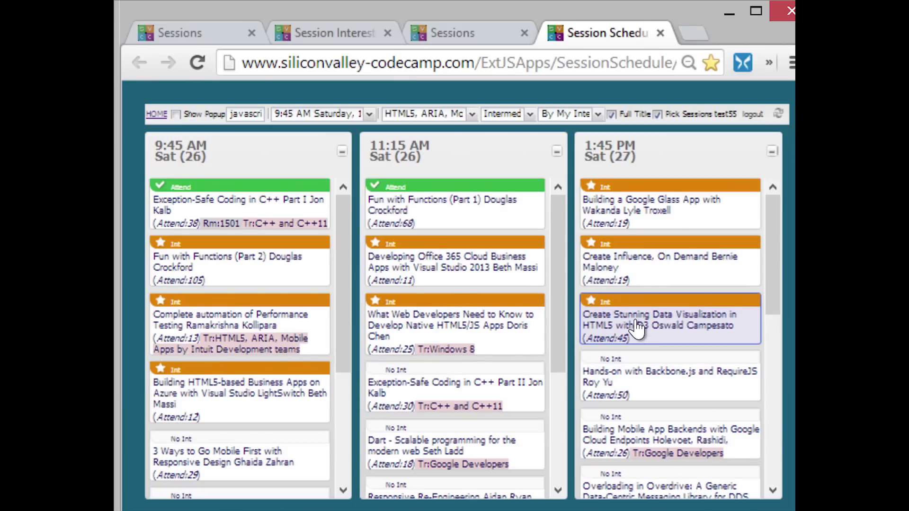
left_click(636, 329)
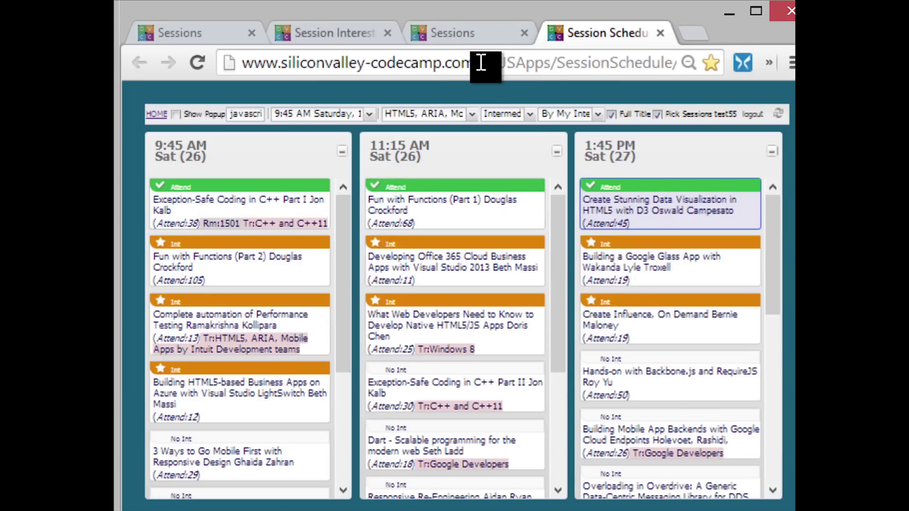
Load the /Session page and open Sessions Overview from the PROGRAM menu.
left_click_drag(481, 62, 771, 60)
type("Ses")
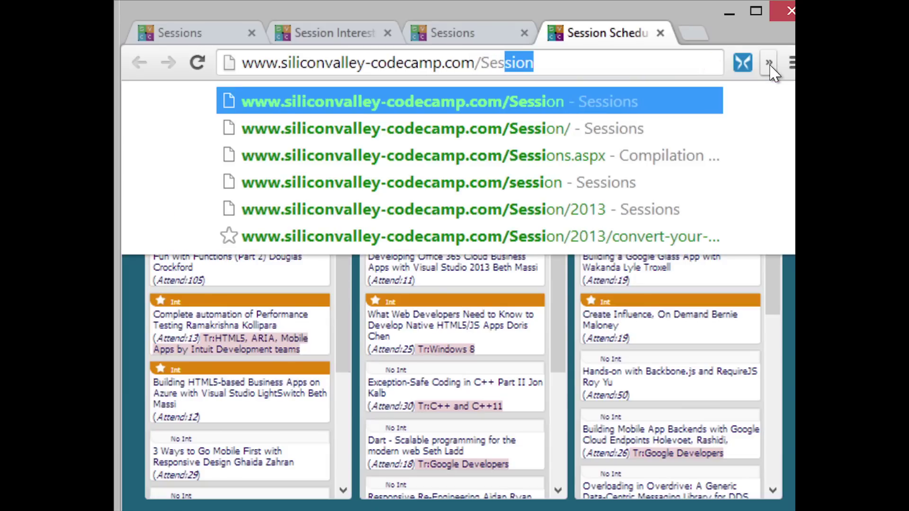
key("Return")
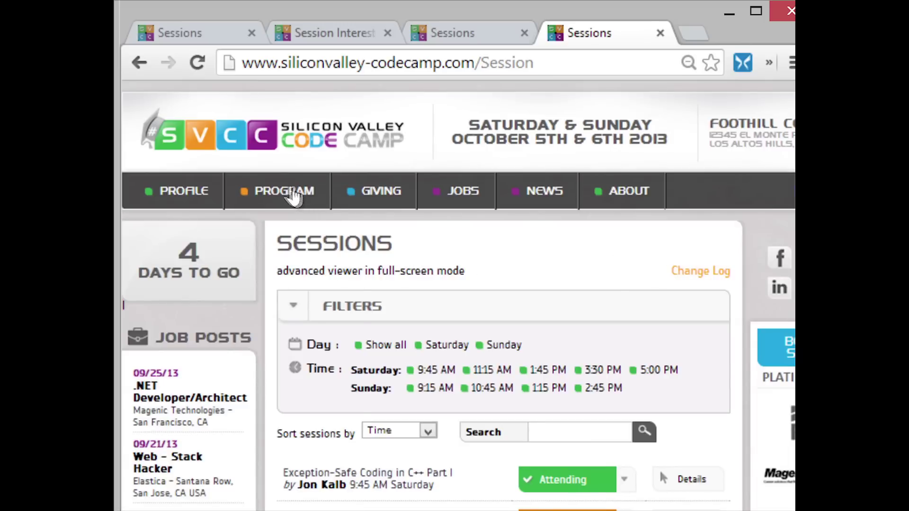
mouse_move(294, 195)
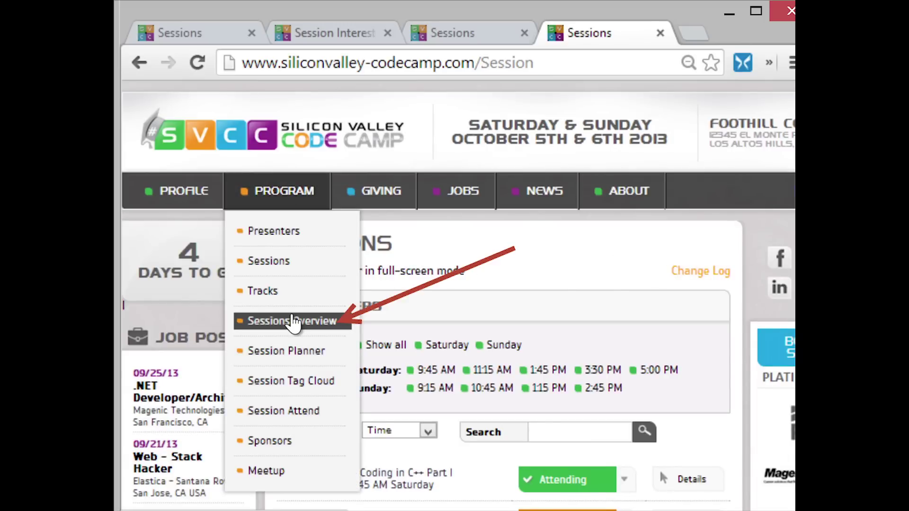
left_click(294, 322)
Scroll the Sessions Overview from Saturday to Sunday 10:45 AM, checking sessions labelled Interested.
scroll(552, 402, "down", 4)
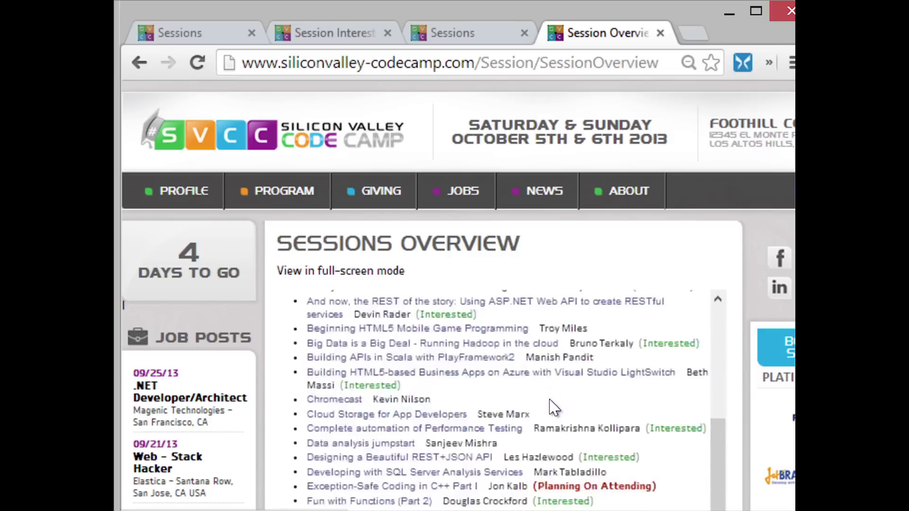
scroll(433, 318, "up", 5)
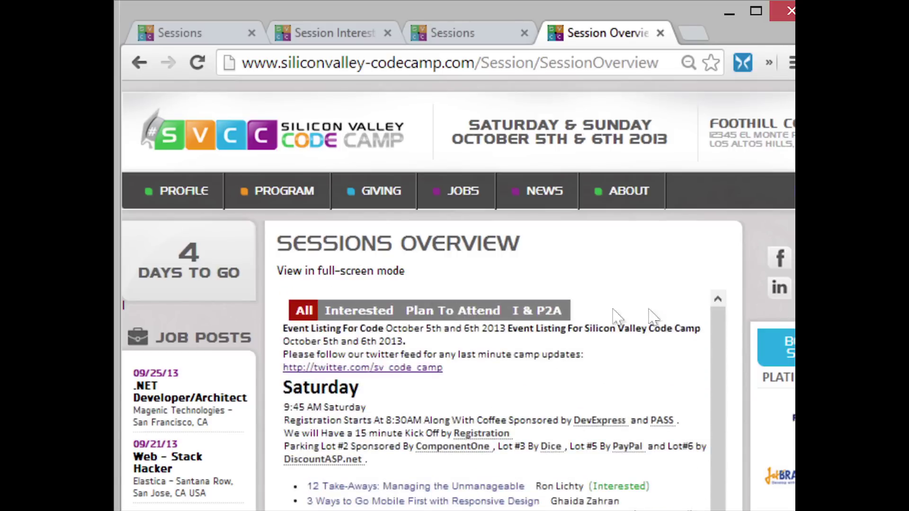
scroll(565, 408, "down", 20)
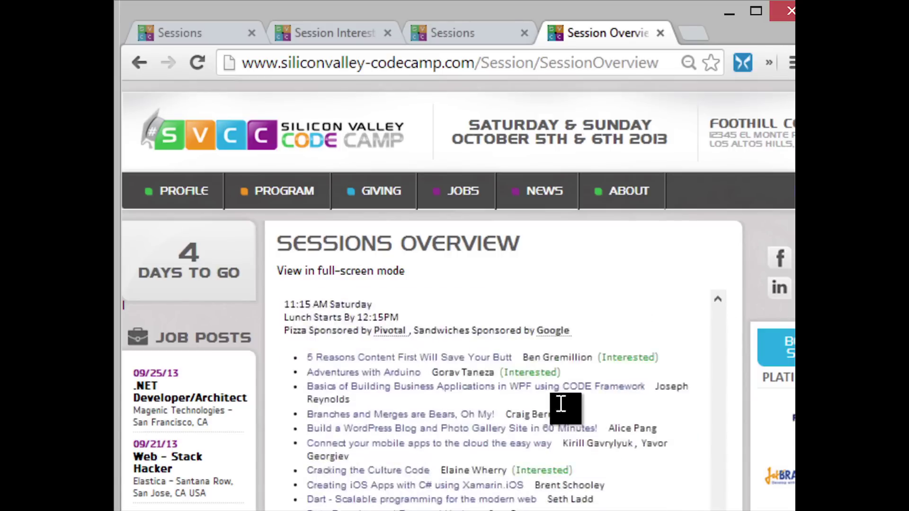
scroll(564, 408, "down", 20)
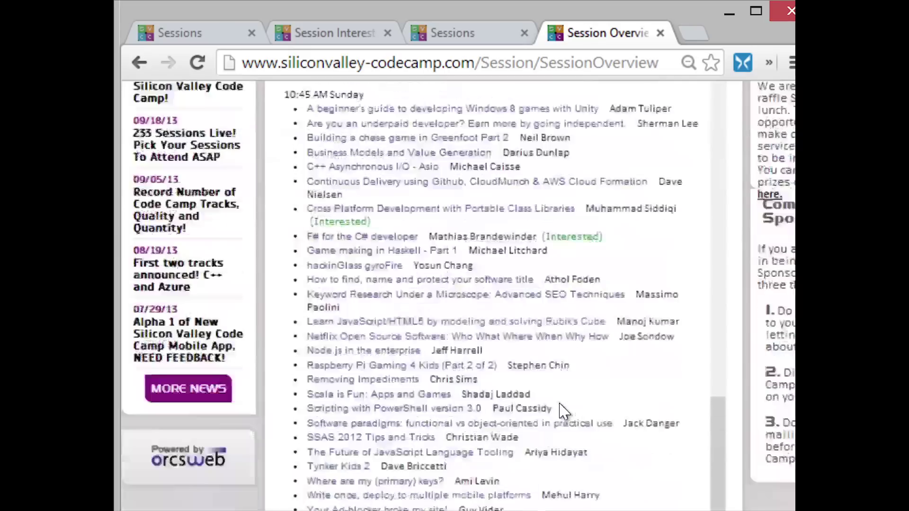